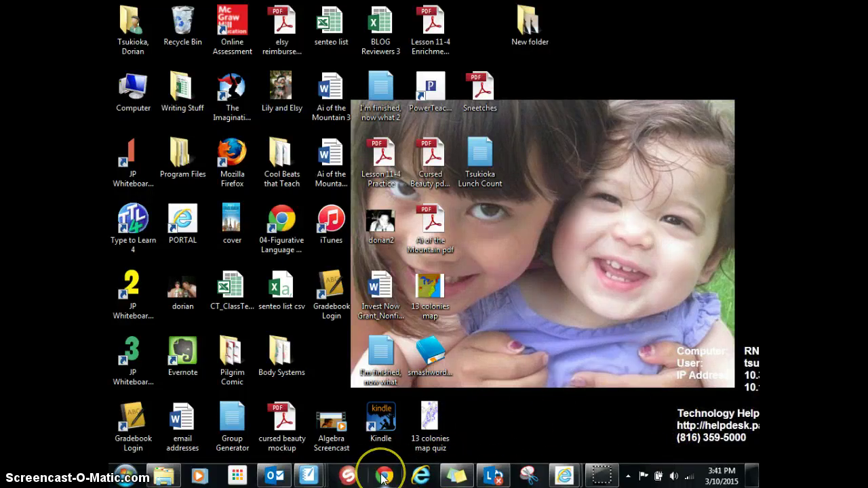
Step: Launch Chrome and go to getkahoot.com
click(385, 477)
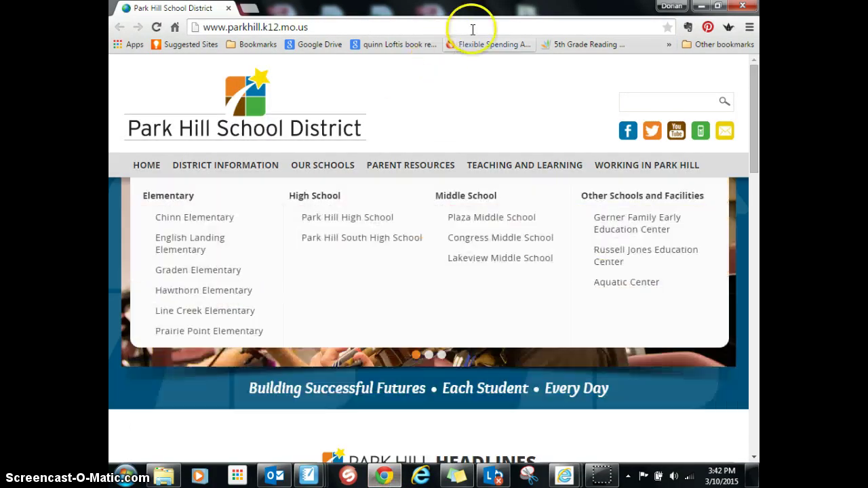
click(475, 27)
text(getkahoot.com)
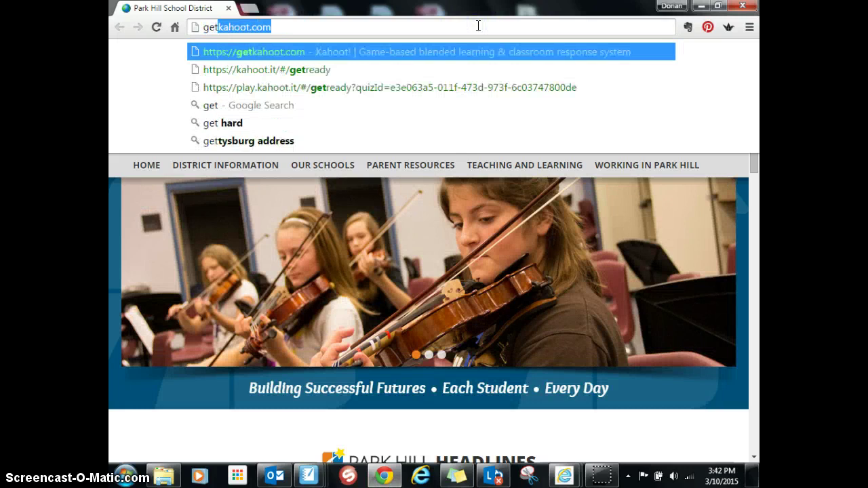
key(Return)
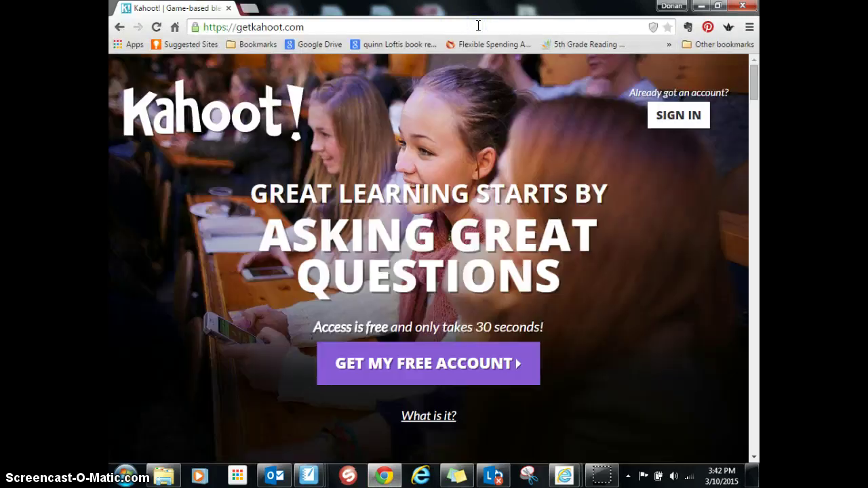
Step: Load kahoot.it in a second tab, then return to the Kahoot homepage tab
click(252, 10)
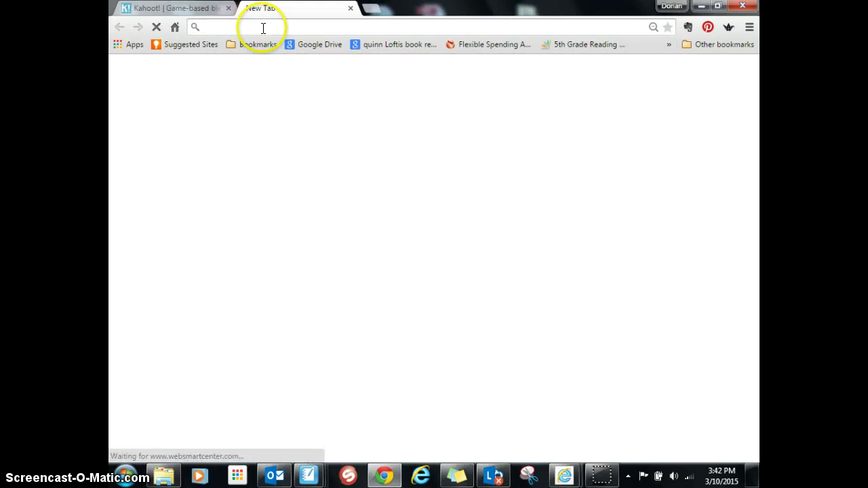
text(katho)
key(BackSpace)
key(BackSpace)
key(BackSpace)
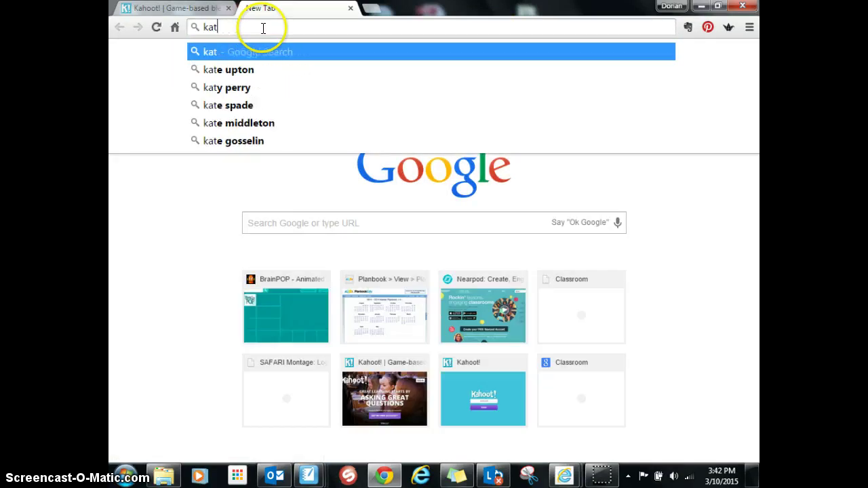
text(ho)
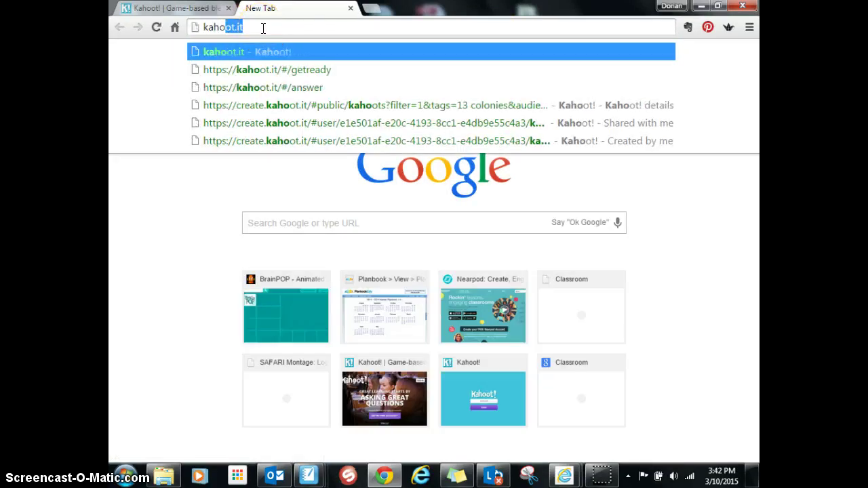
text(ot.it)
key(Return)
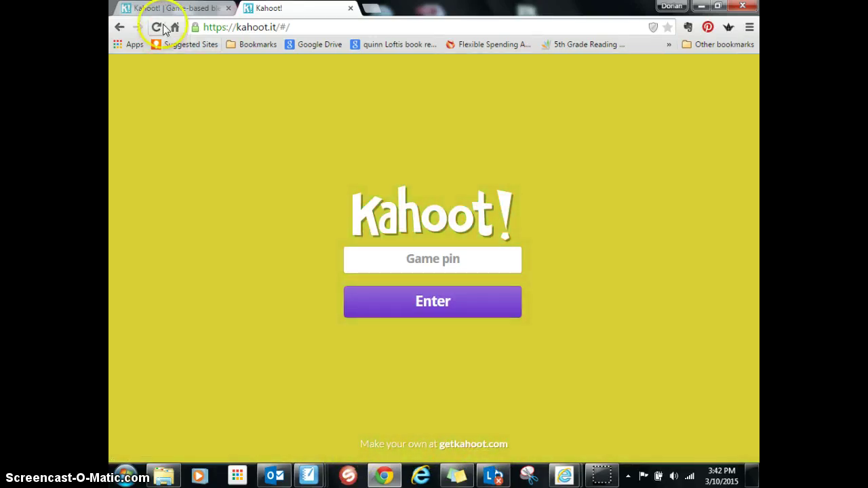
click(182, 9)
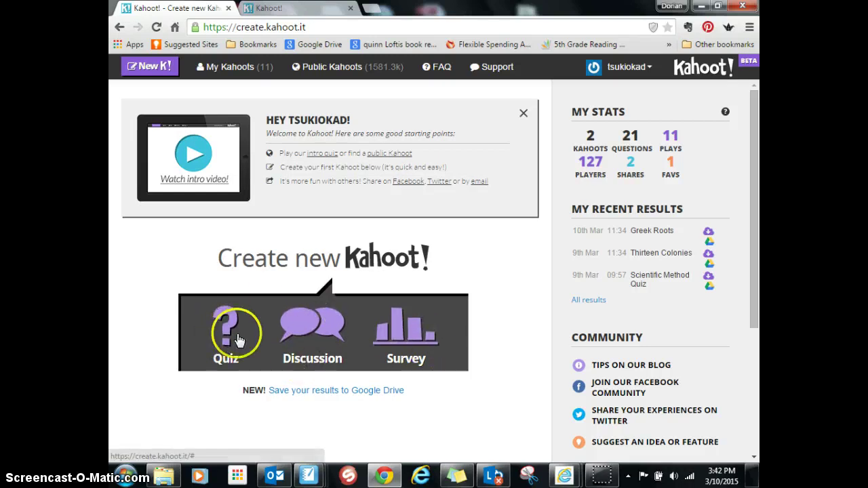
Step: Create a new quiz, replacing the suggested 'Force and Motion' name with 'Simple Machines'
click(226, 336)
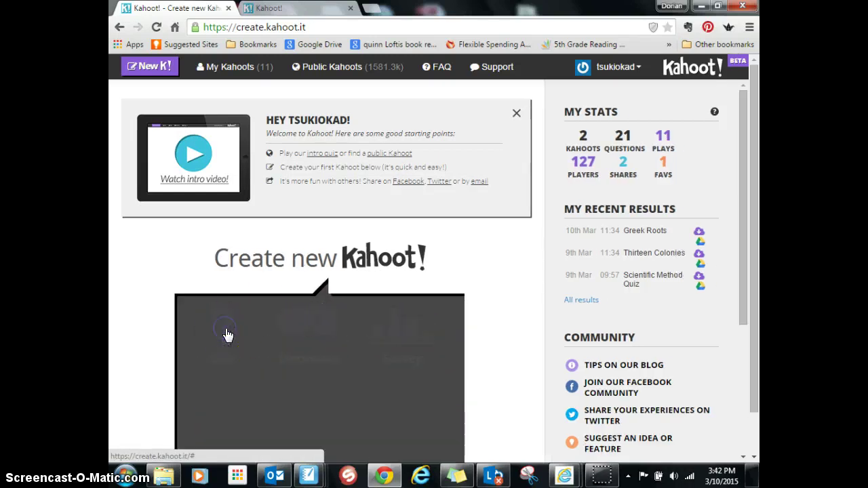
scroll(471, 325, down, 1)
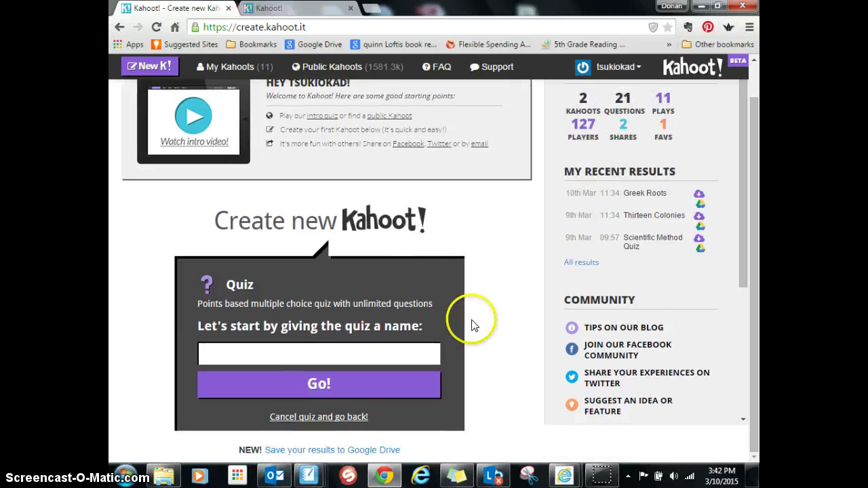
click(420, 355)
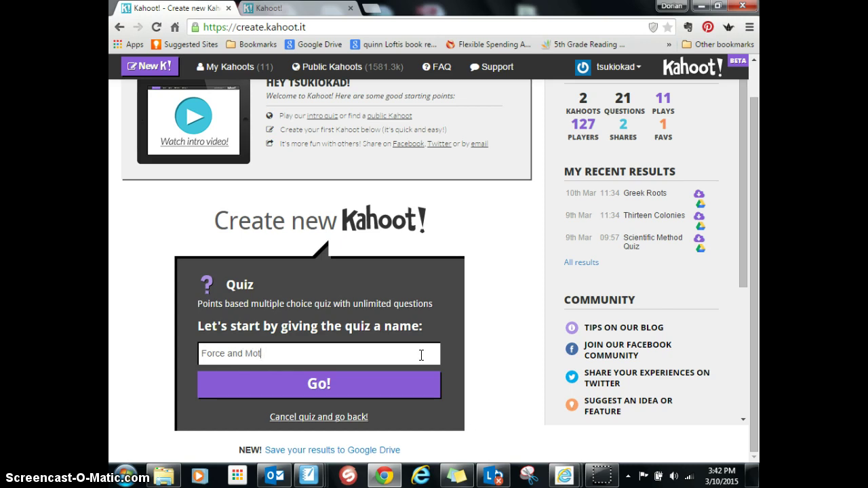
click(306, 360)
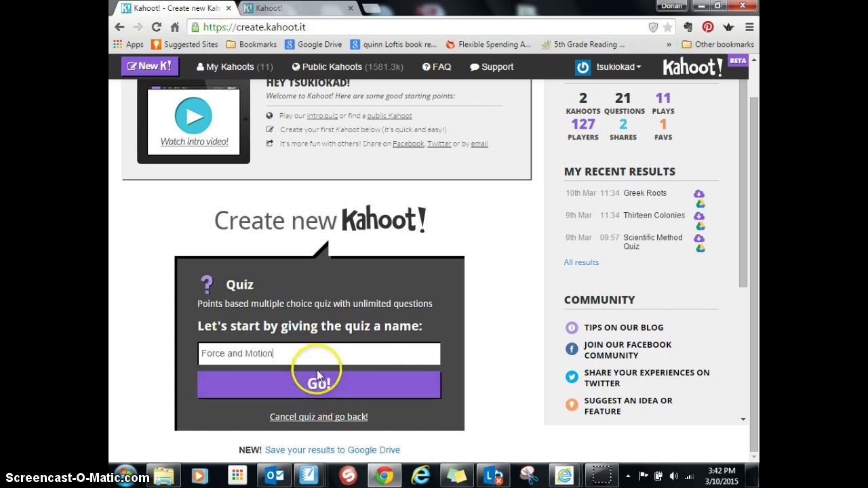
drag(286, 358, 175, 360)
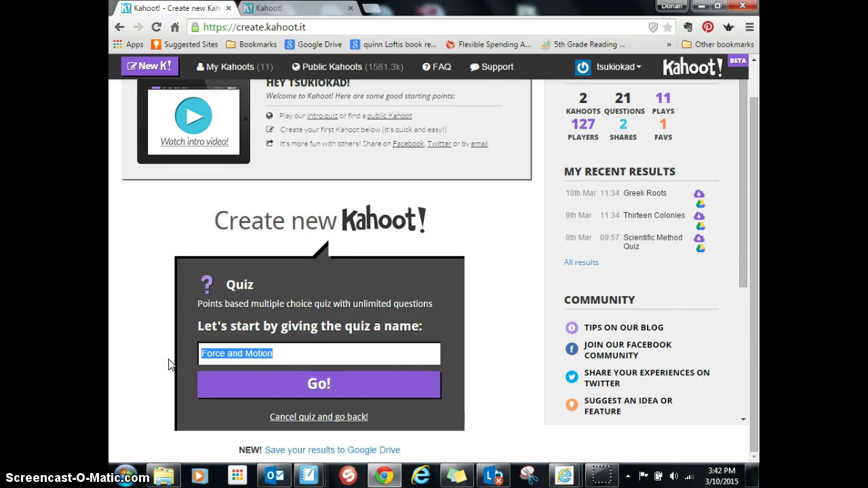
text(Simple Machines)
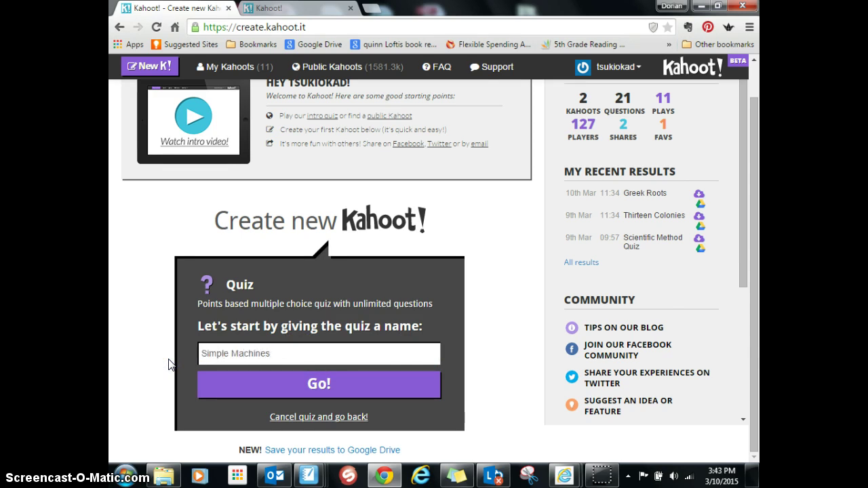
click(324, 383)
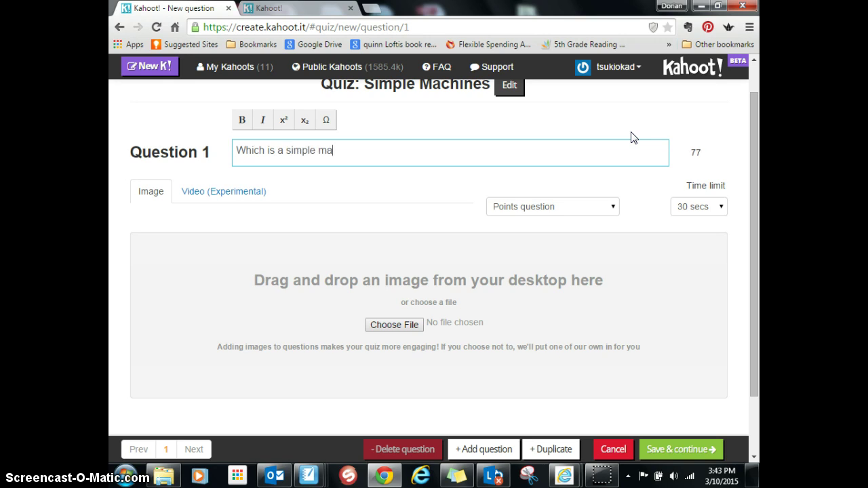
Step: Keep Question 1's time limit at 30 secs and its type as Points
click(626, 270)
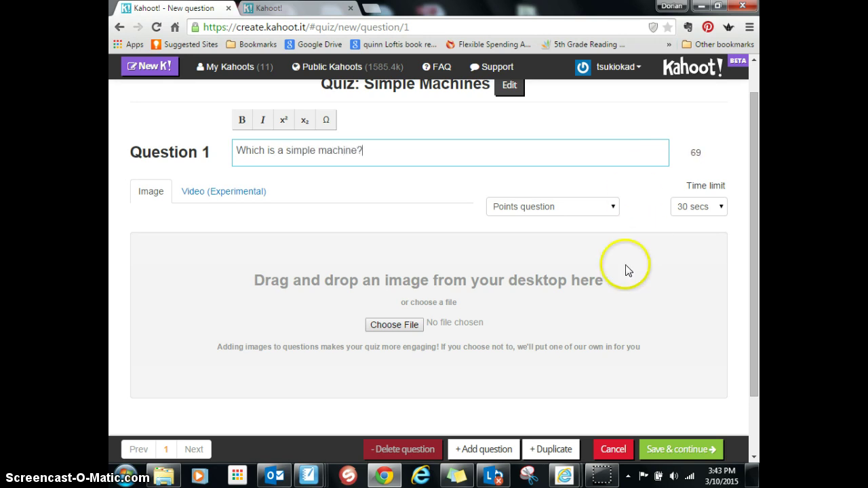
scroll(628, 275, down, 1)
click(716, 139)
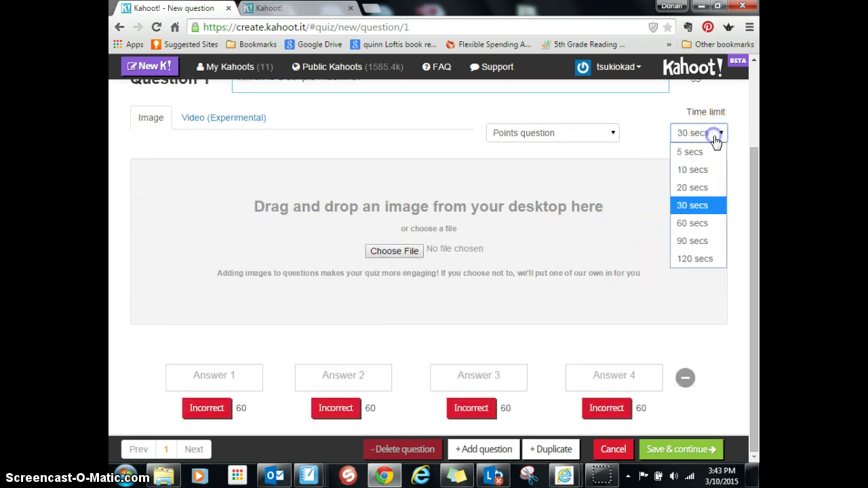
click(644, 128)
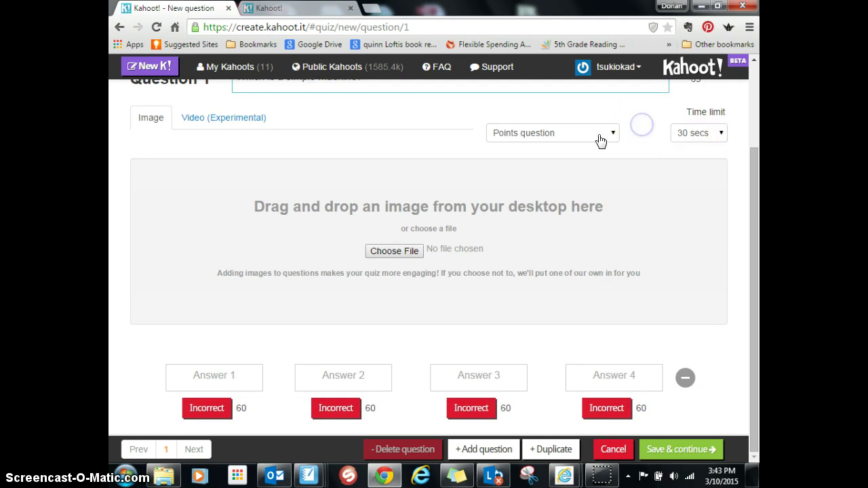
click(587, 141)
click(648, 135)
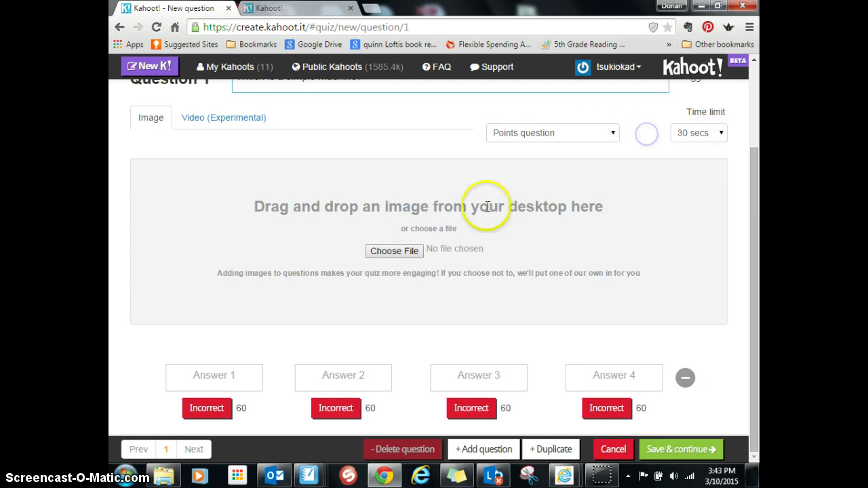
Step: Try the Video attachment option, return to Image, and open a new browser tab
click(220, 118)
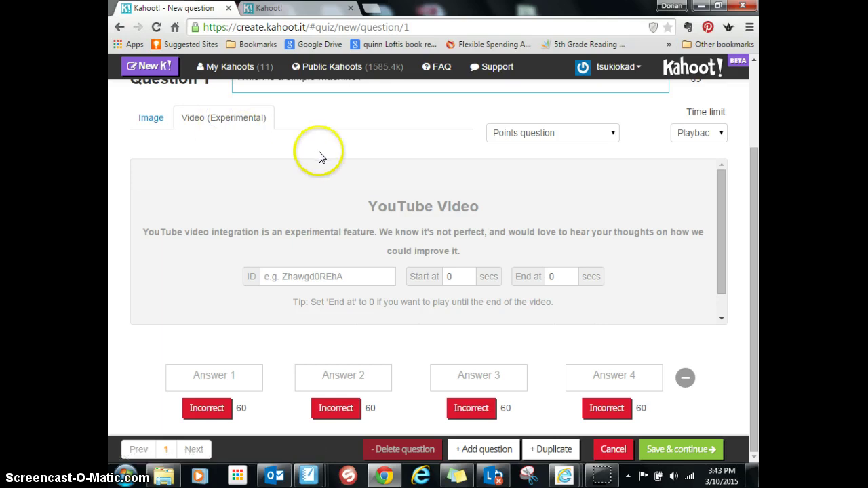
drag(320, 155, 143, 134)
click(173, 144)
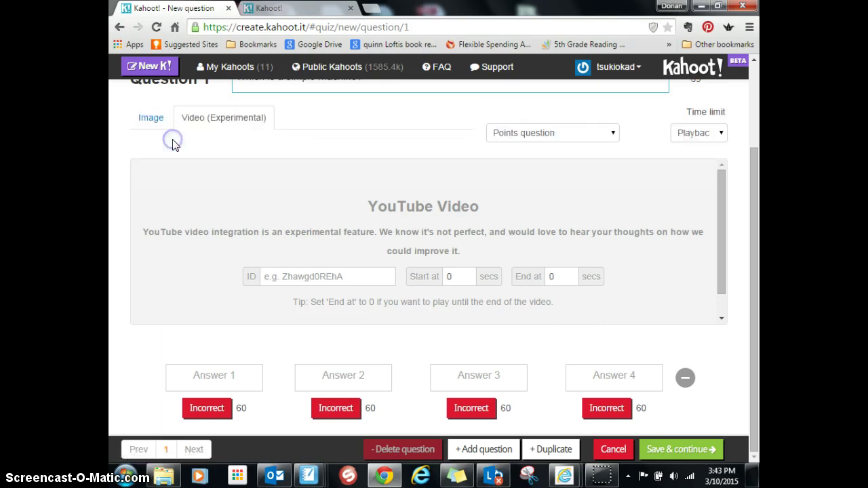
click(148, 117)
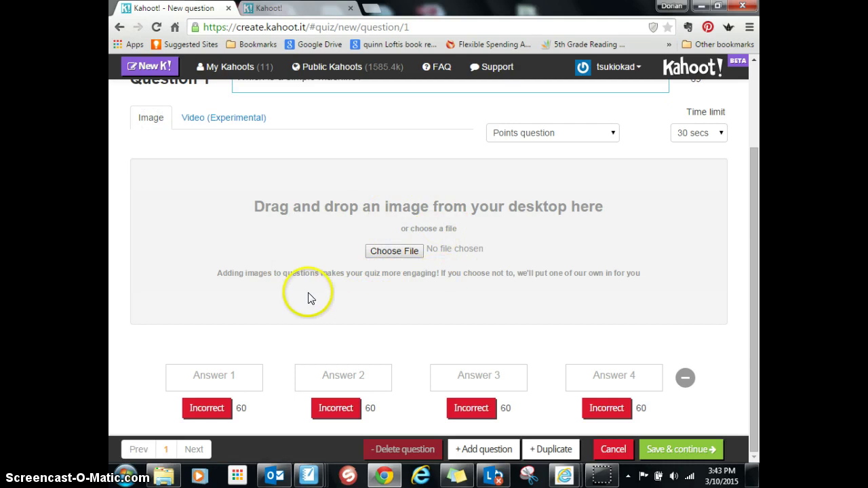
click(373, 8)
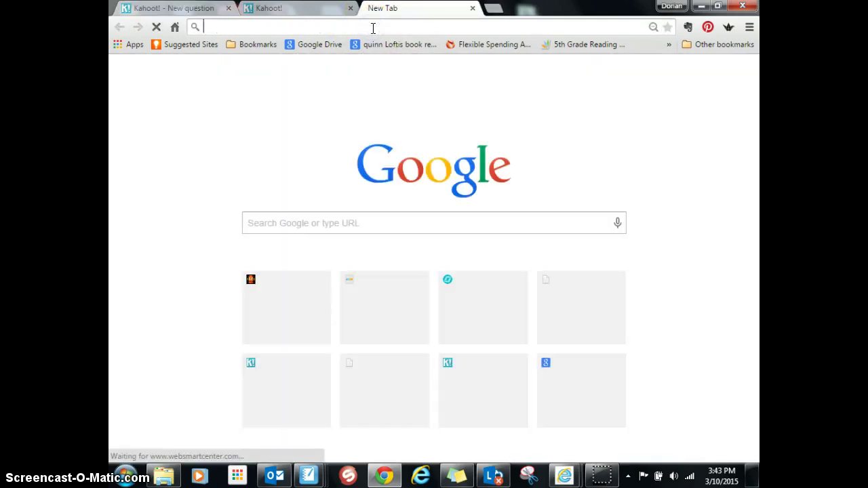
Step: Search Google for 'simple machines' and show the image results
text(simple )
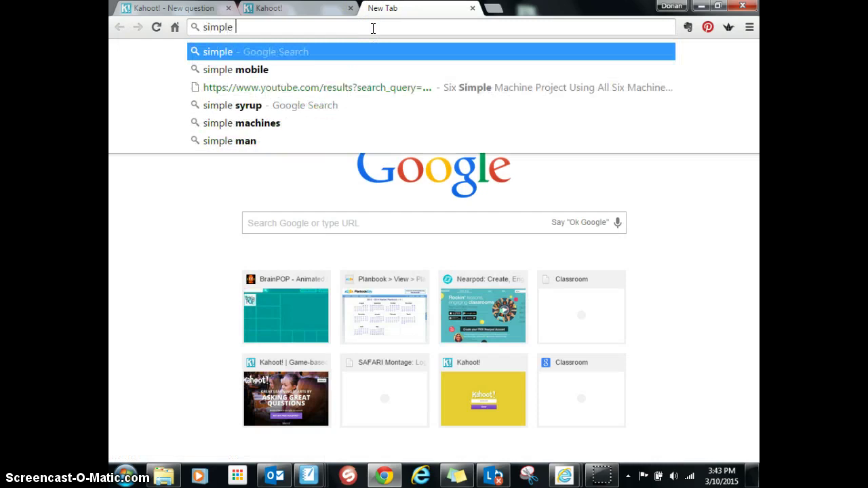
text(machines)
key(Return)
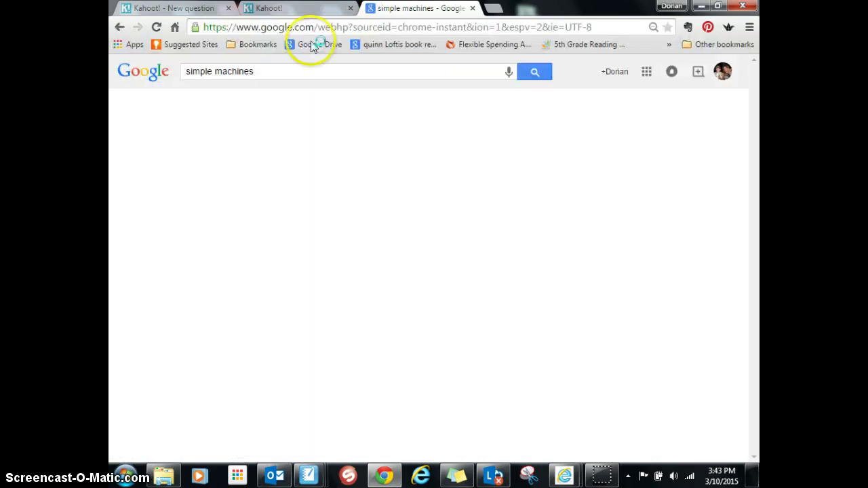
click(233, 104)
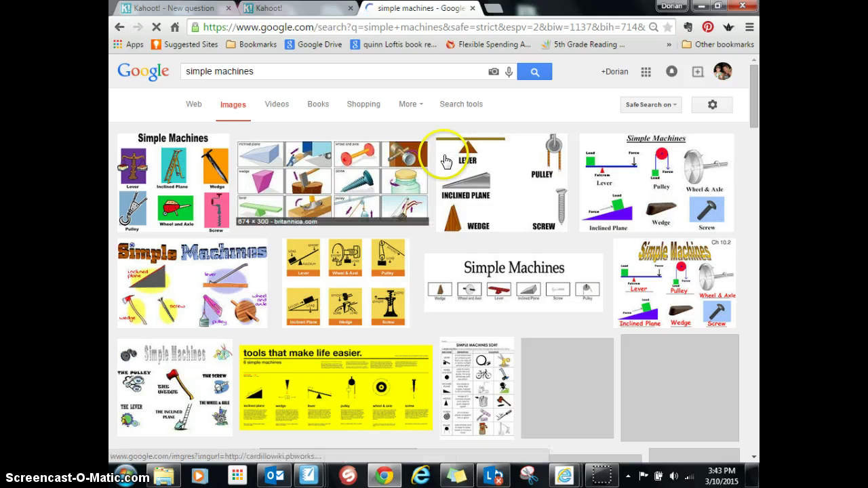
click(280, 182)
drag(214, 136, 203, 119)
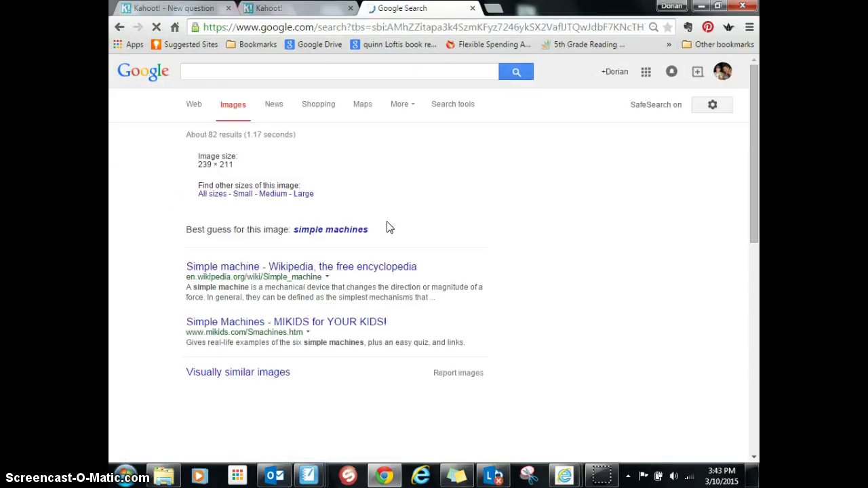
click(223, 172)
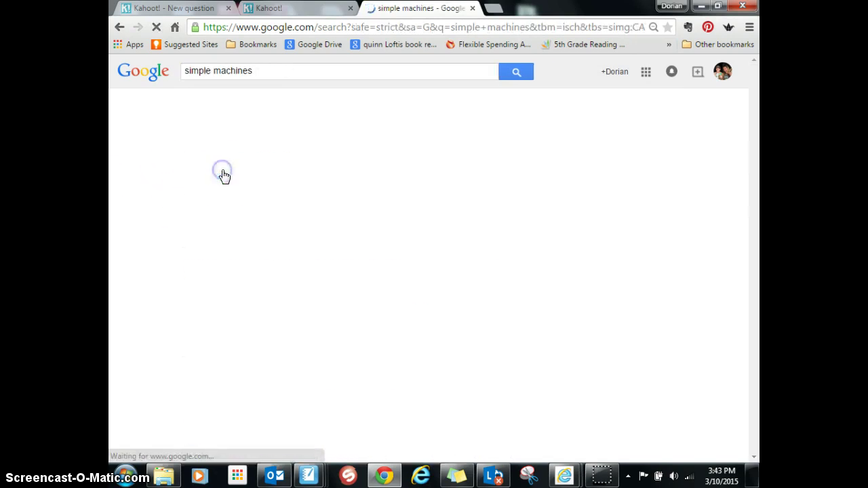
Step: Copy the first image's URL and switch to the Kahoot game-pin tab
right_click(171, 205)
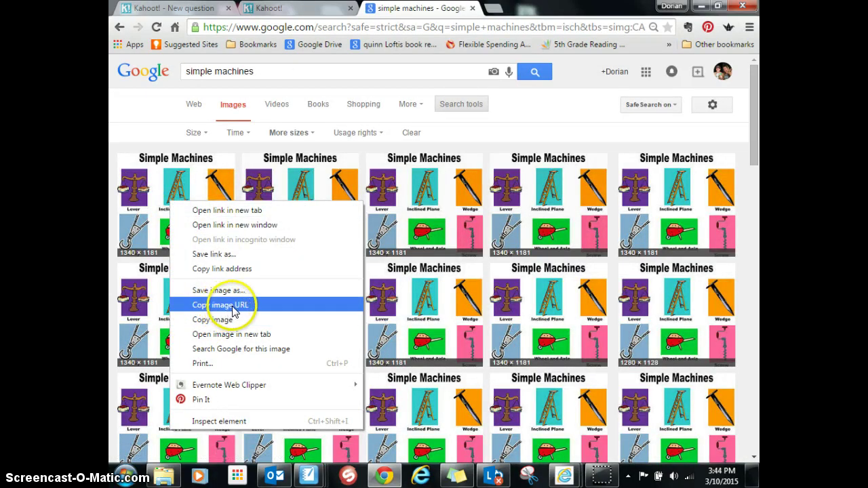
click(224, 306)
click(299, 15)
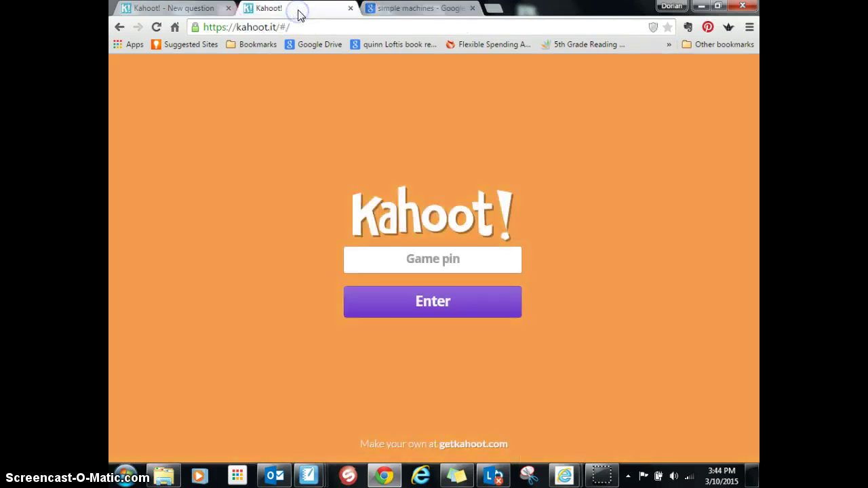
Step: Cancel the question-image file picker in Kahoot and return to the Google Images results
click(202, 9)
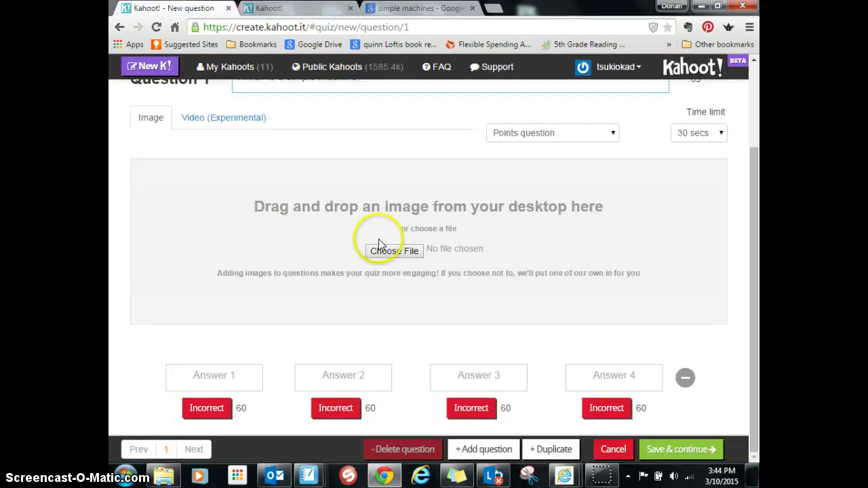
click(402, 255)
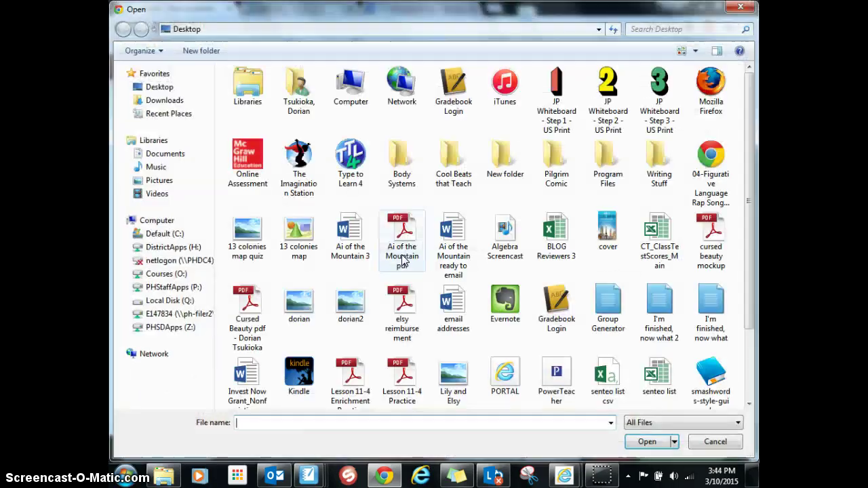
key(Escape)
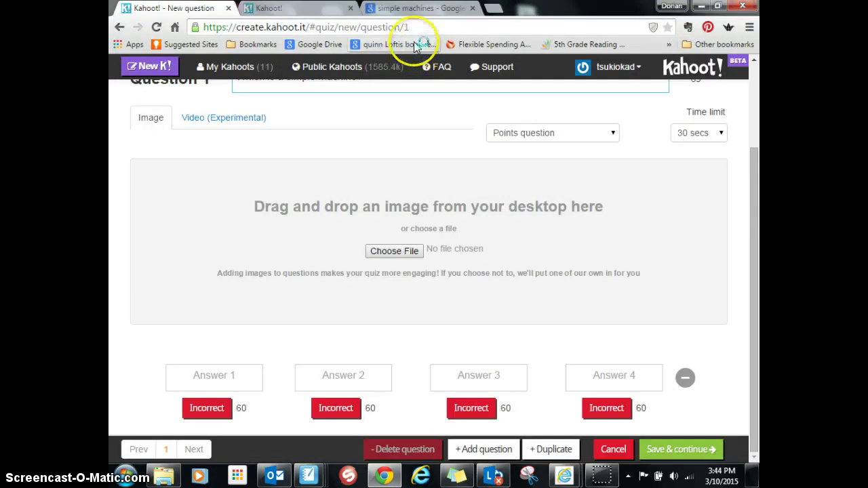
click(439, 9)
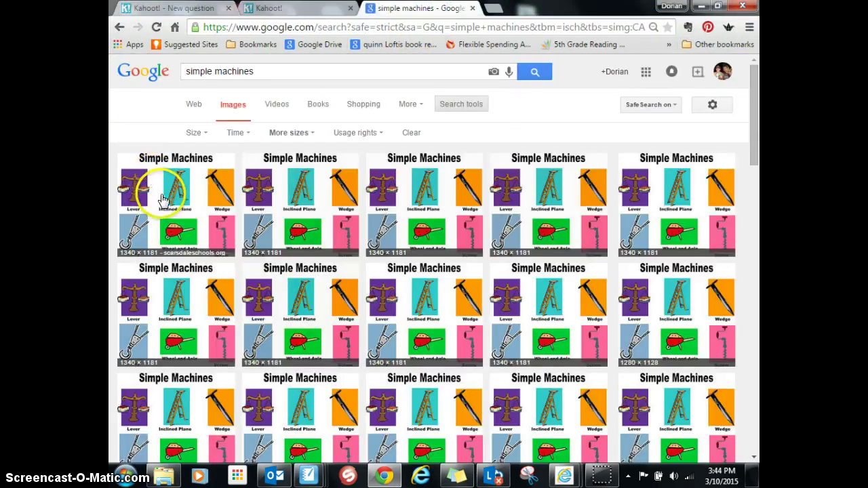
Step: Save the first Simple Machines chart to the Desktop as 'simple machines'
click(174, 213)
right_click(277, 273)
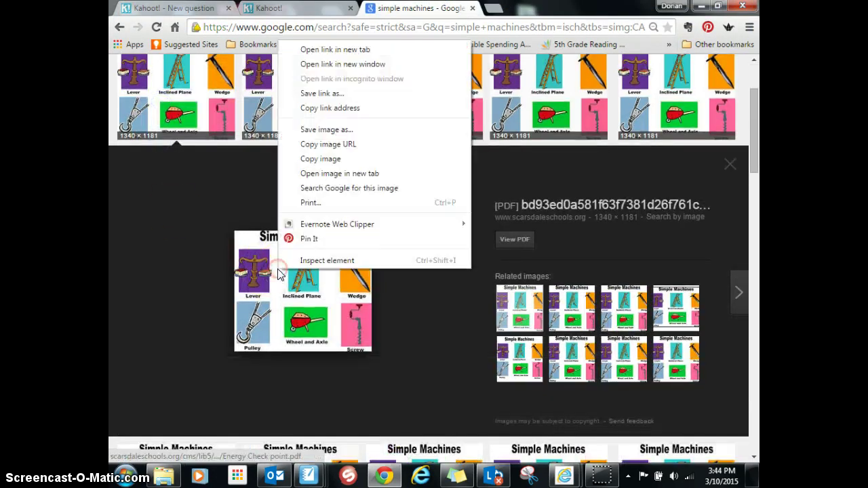
click(335, 129)
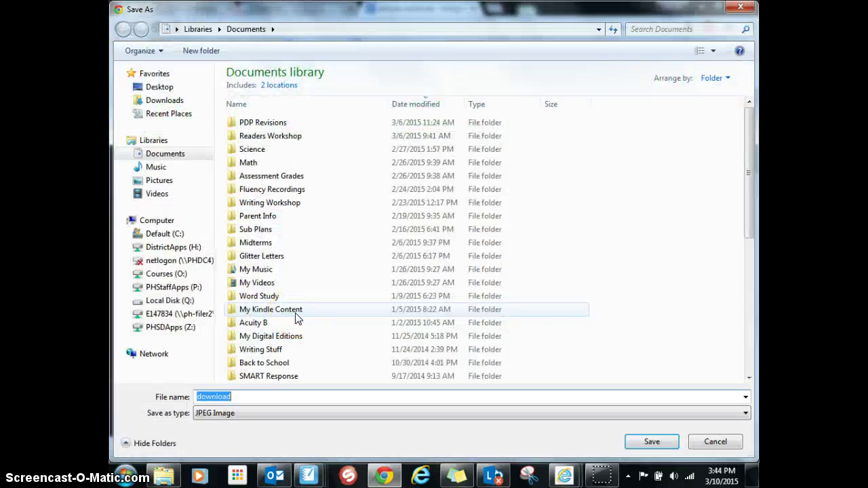
text(simple machines)
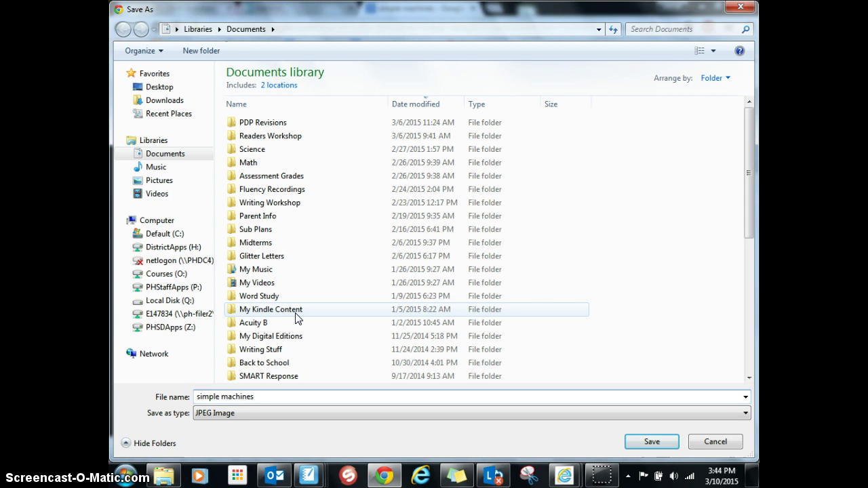
scroll(278, 319, down, 5)
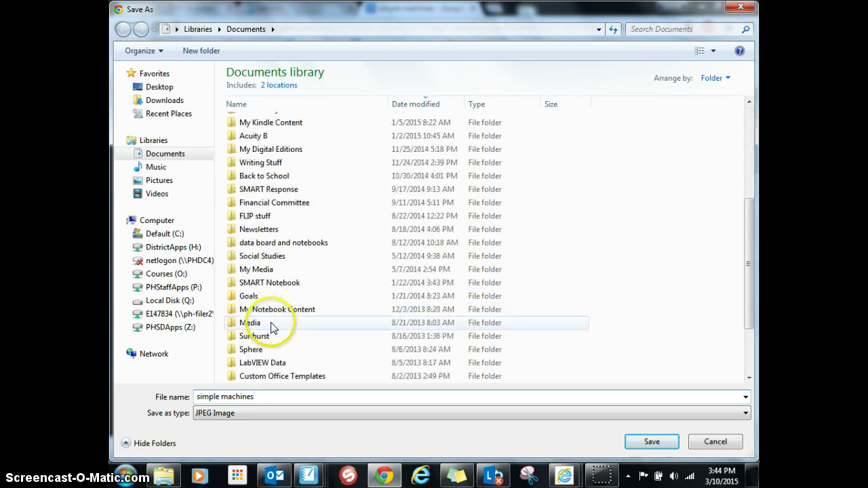
scroll(271, 326, down, 2)
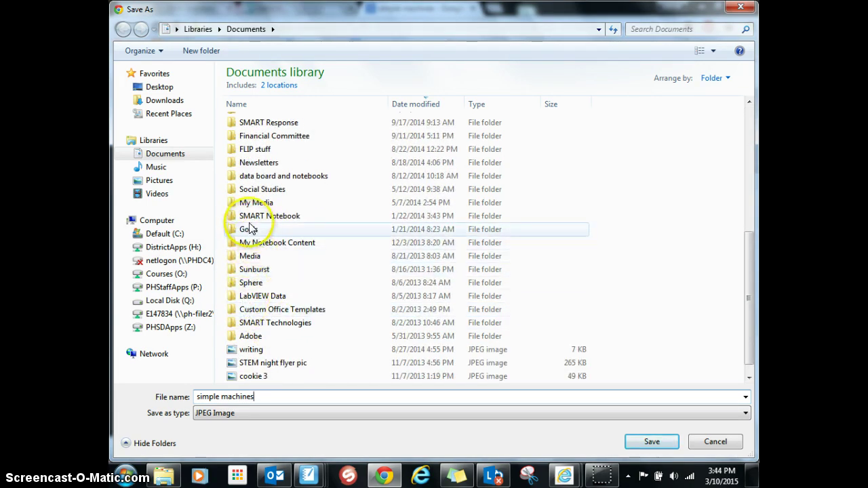
click(136, 87)
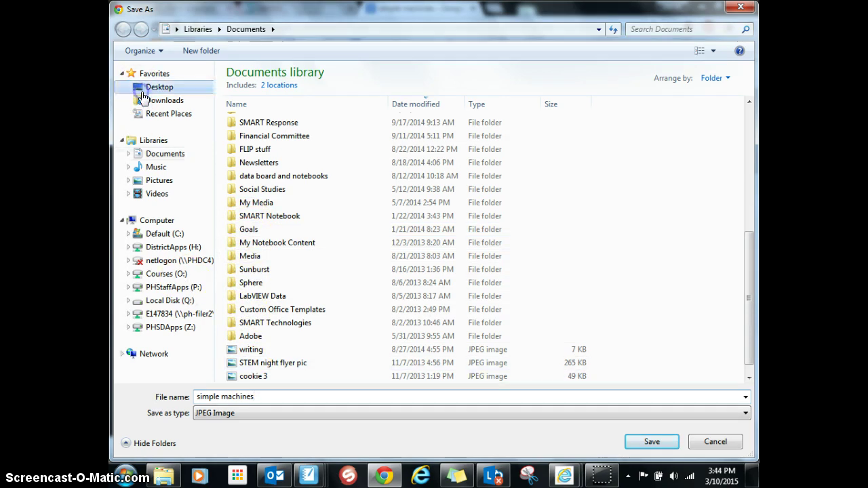
click(655, 441)
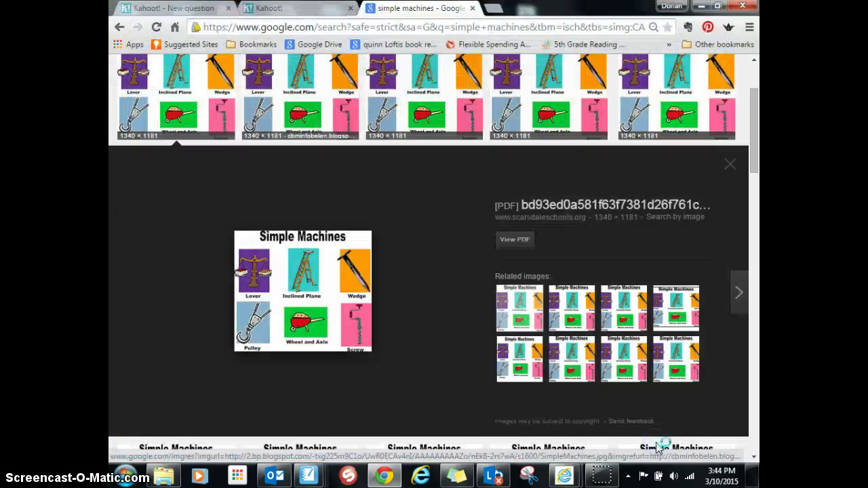
Step: Upload simple machines.jpg from the Desktop as Question 1's image
click(173, 7)
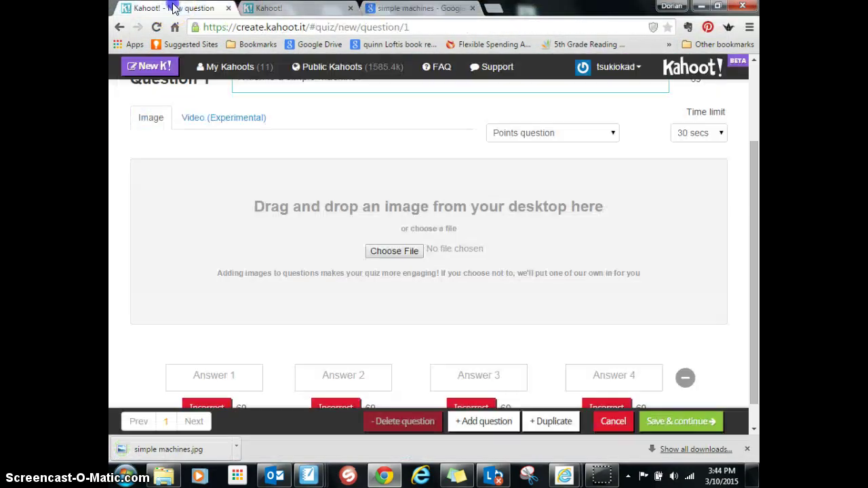
click(396, 251)
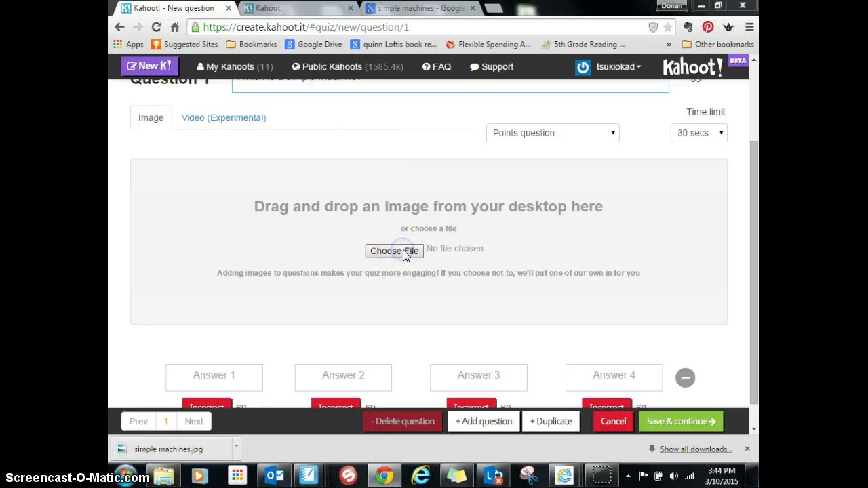
click(152, 88)
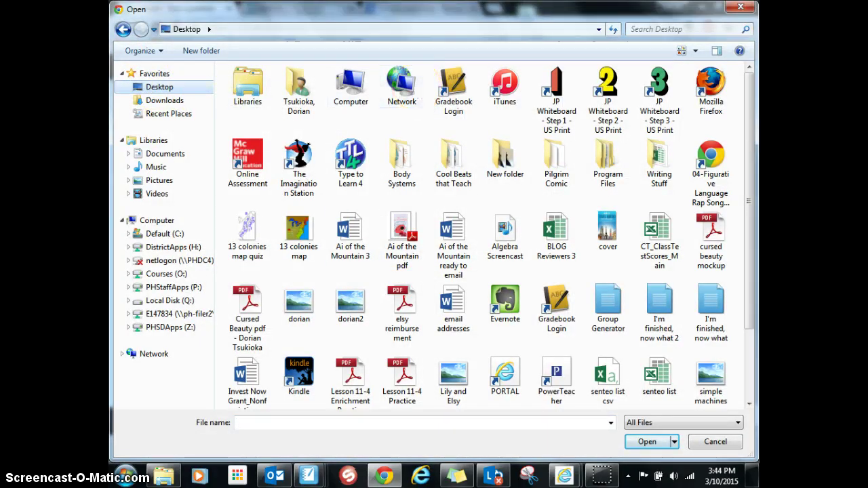
click(682, 29)
text(simple)
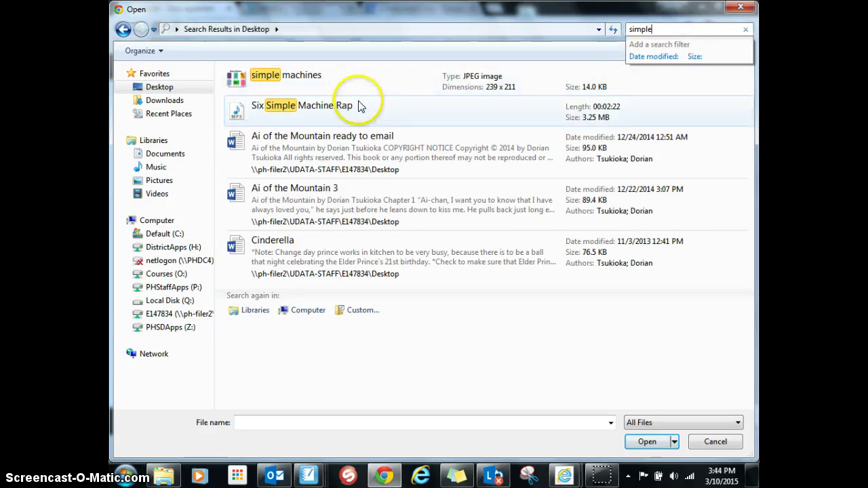
click(267, 90)
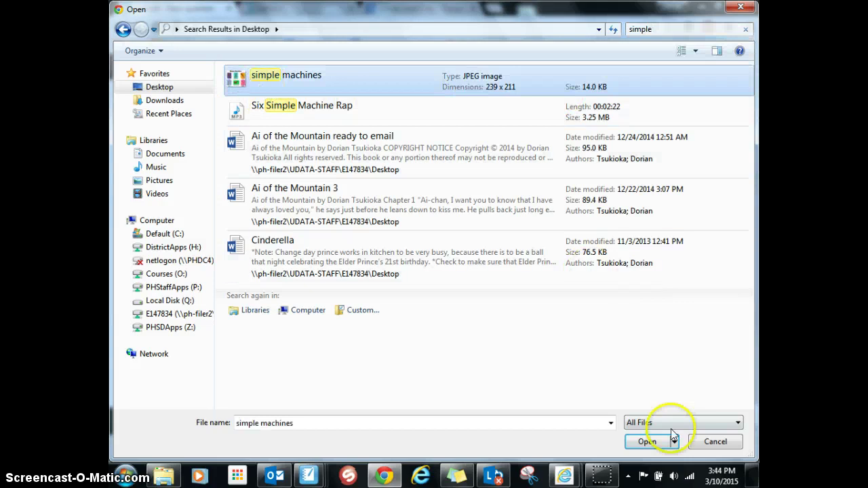
click(638, 448)
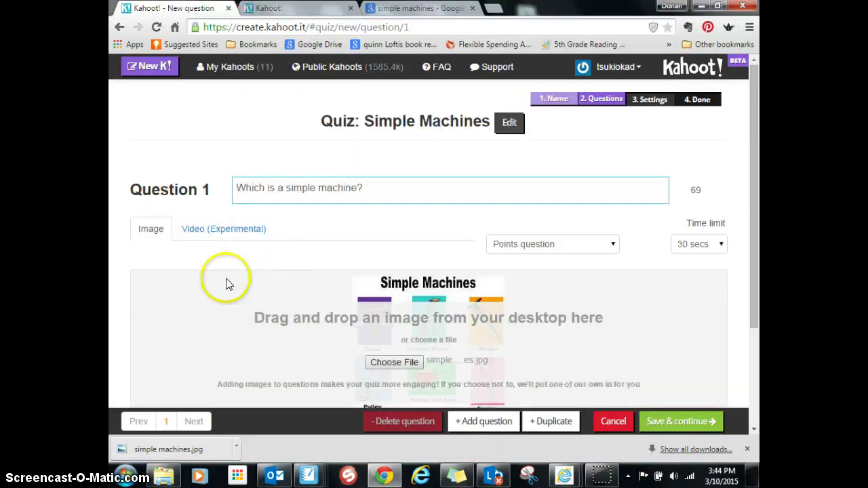
Step: Enter answers a clog, a brick, a chair and a ramp, marking a ramp correct
scroll(230, 292, down, 2)
scroll(228, 295, down, 1)
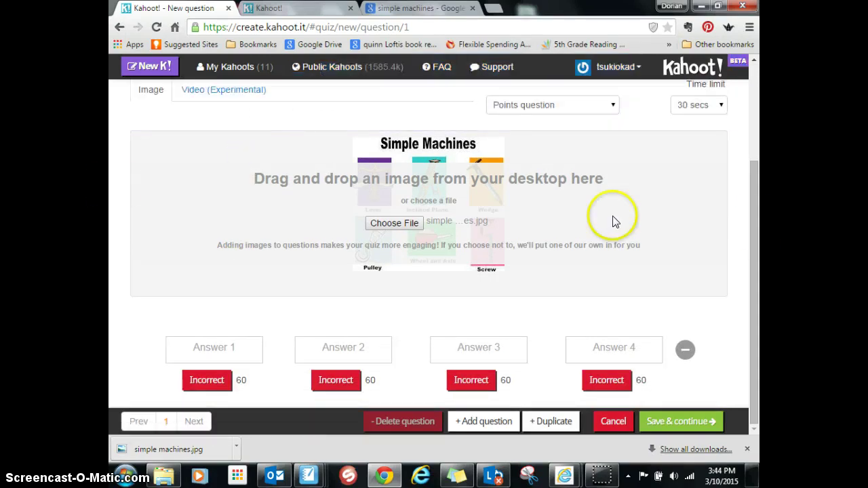
click(758, 133)
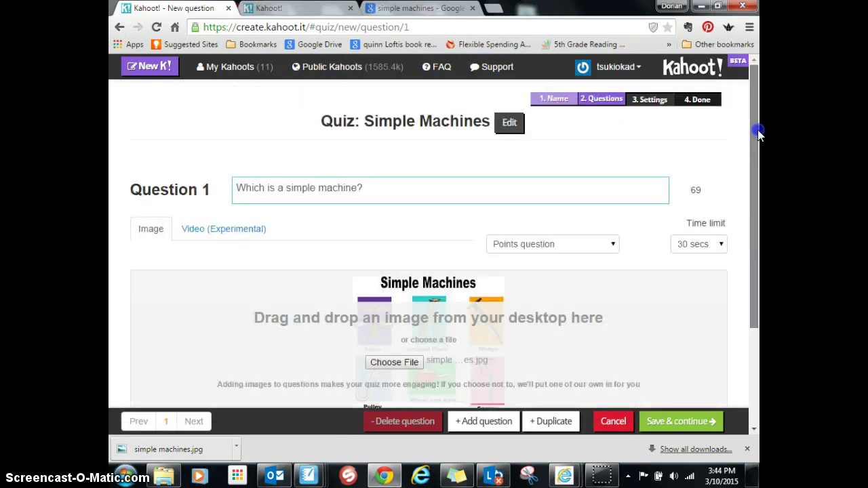
drag(758, 133, 759, 235)
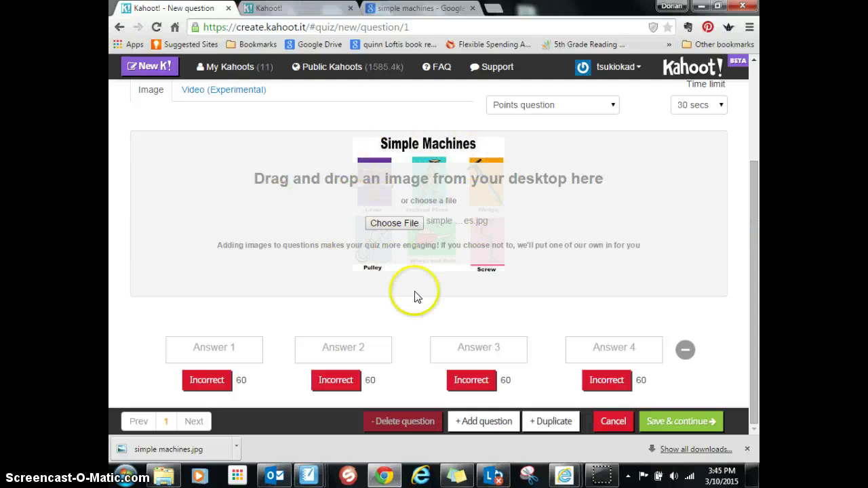
click(242, 350)
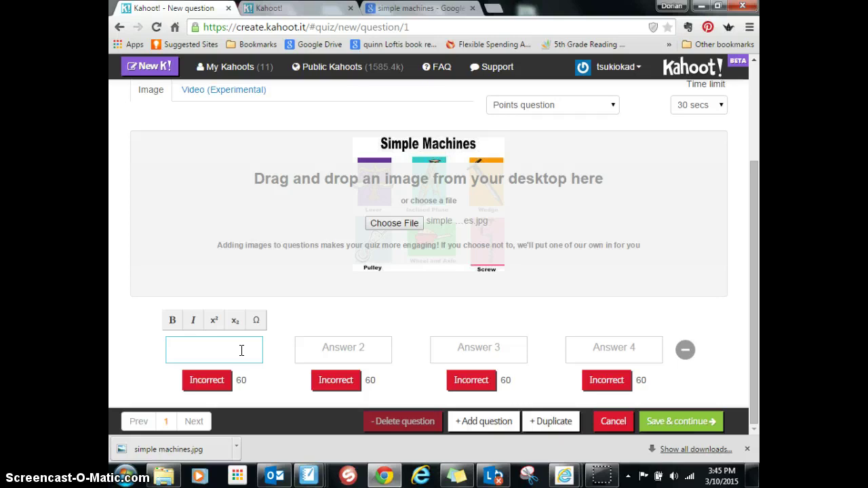
key(Tab)
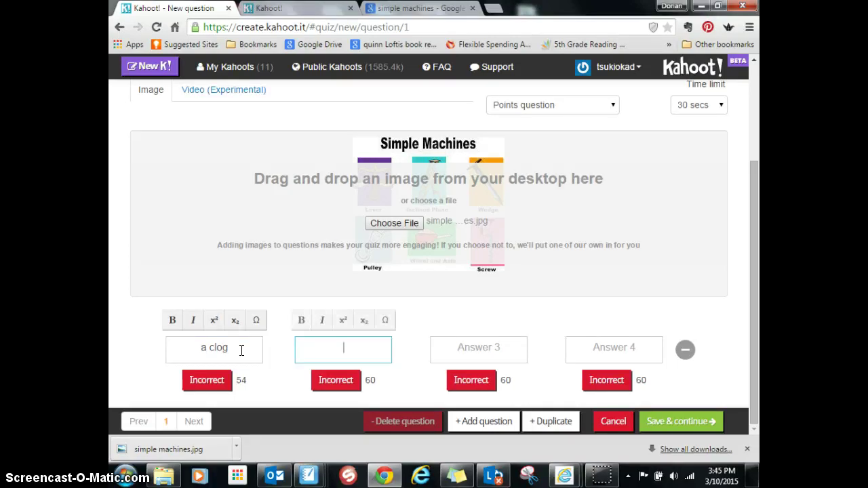
text(a brick)
key(Tab)
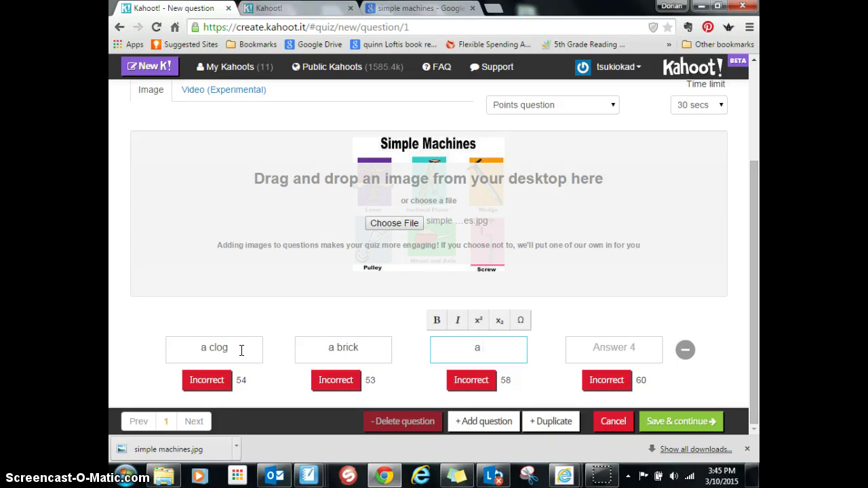
key(Tab)
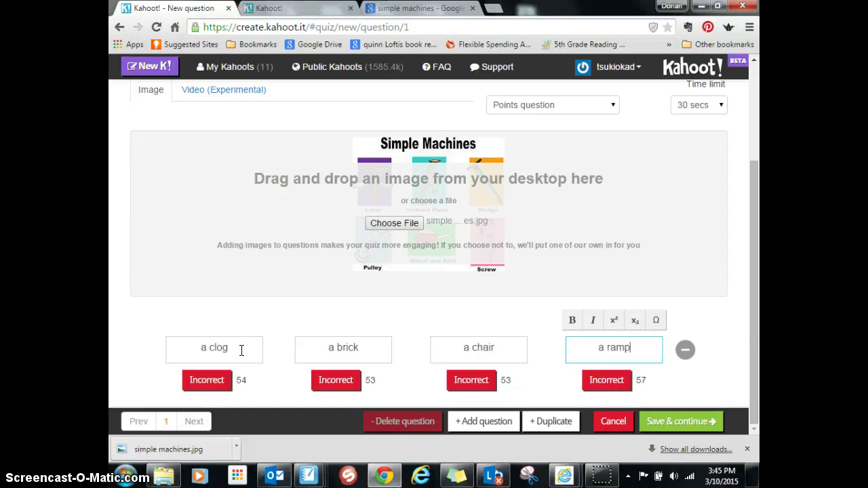
click(620, 384)
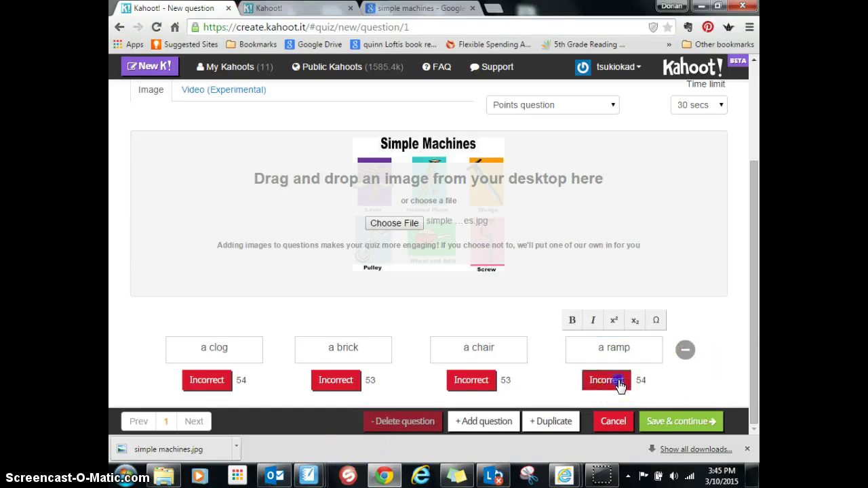
click(688, 421)
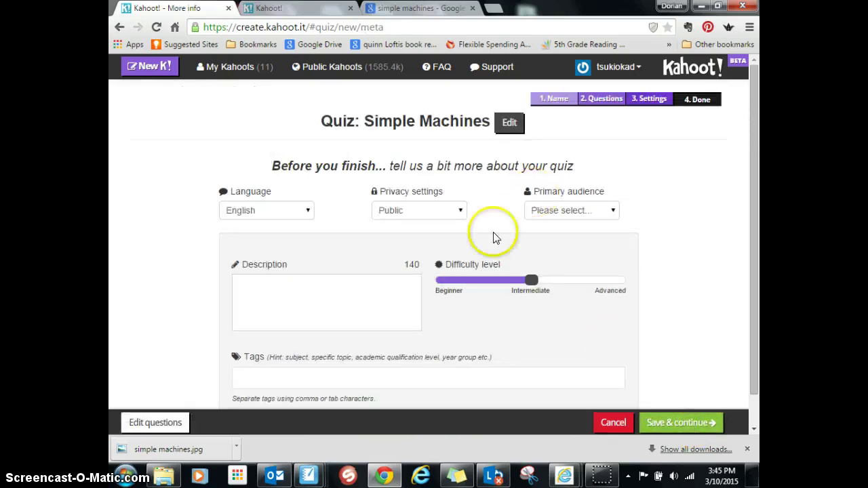
scroll(505, 309, down, 1)
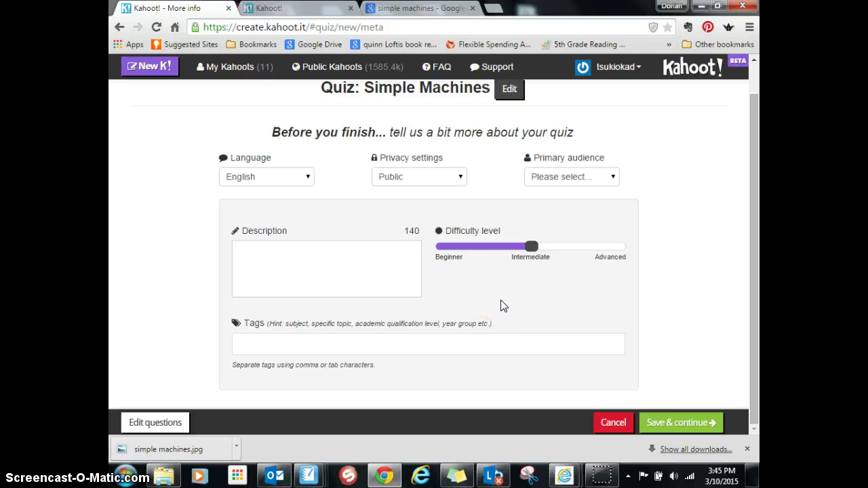
scroll(501, 306, up, 1)
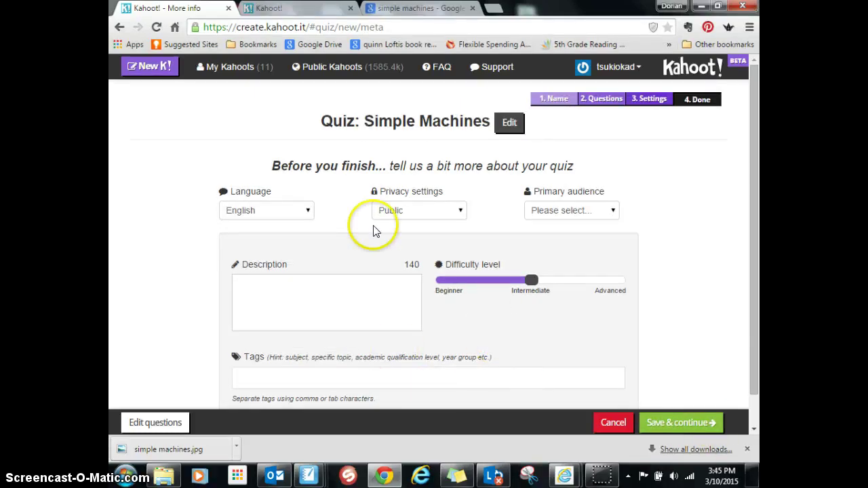
click(119, 27)
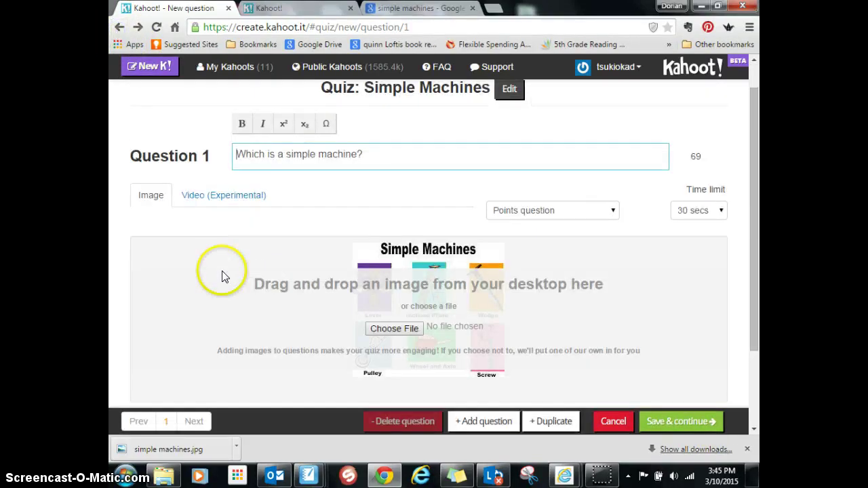
scroll(343, 263, down, 2)
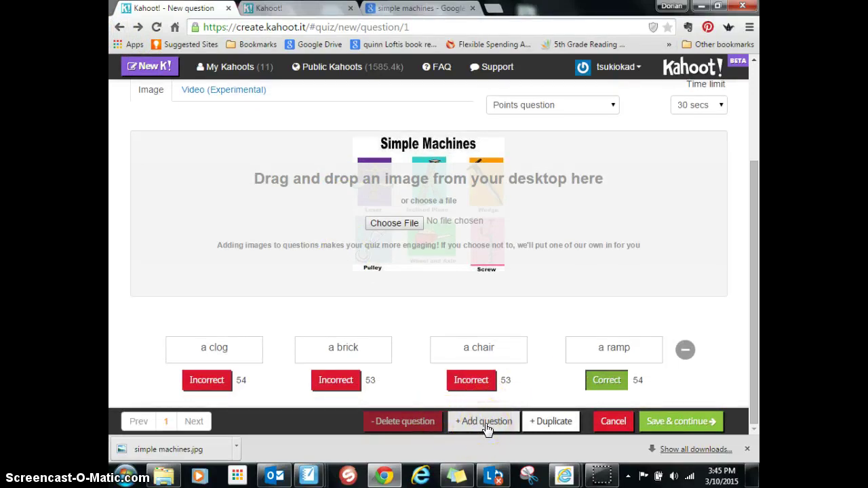
Step: Duplicate Question 1 with answers a cube, a screw, a hairdryer, a lamp; mark a screw correct
click(551, 423)
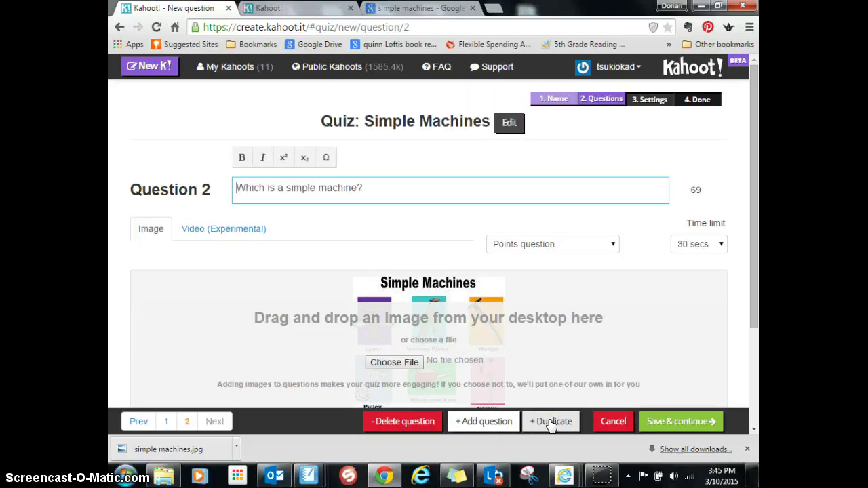
scroll(359, 186, down, 2)
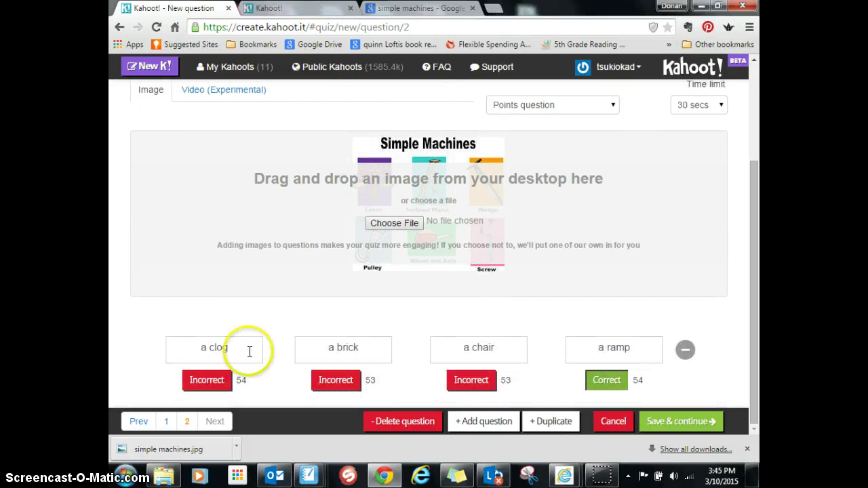
drag(234, 349, 128, 343)
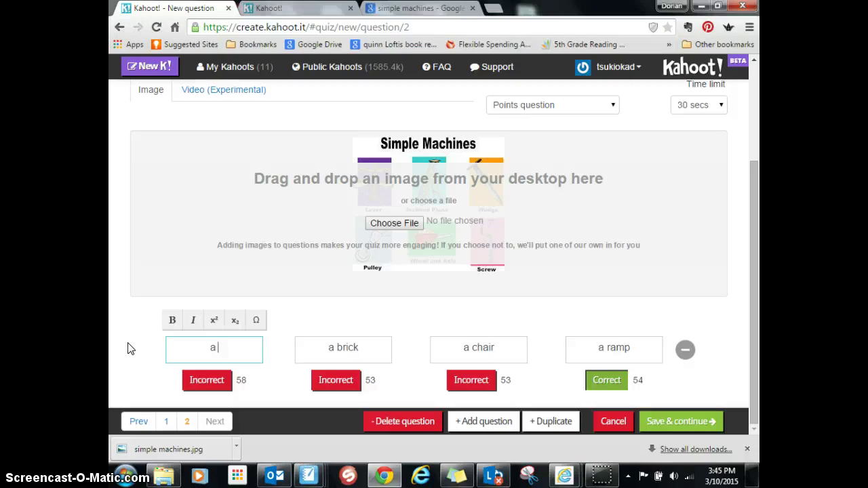
key(Tab)
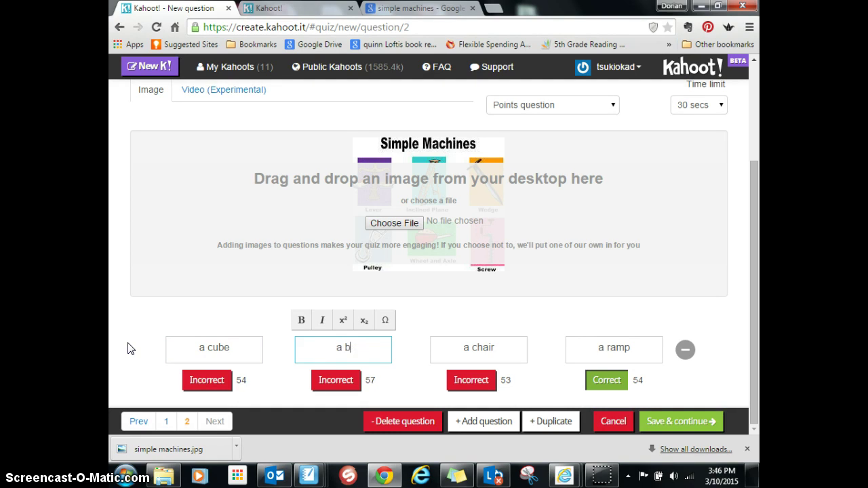
key(Tab)
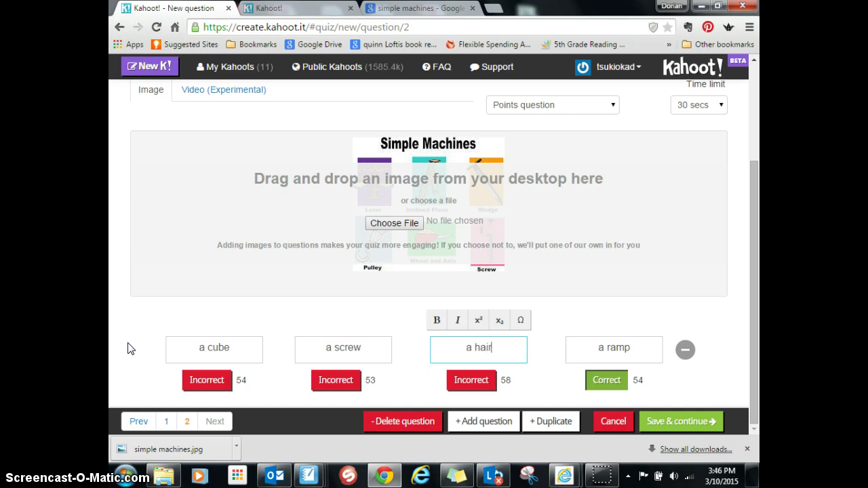
key(Tab)
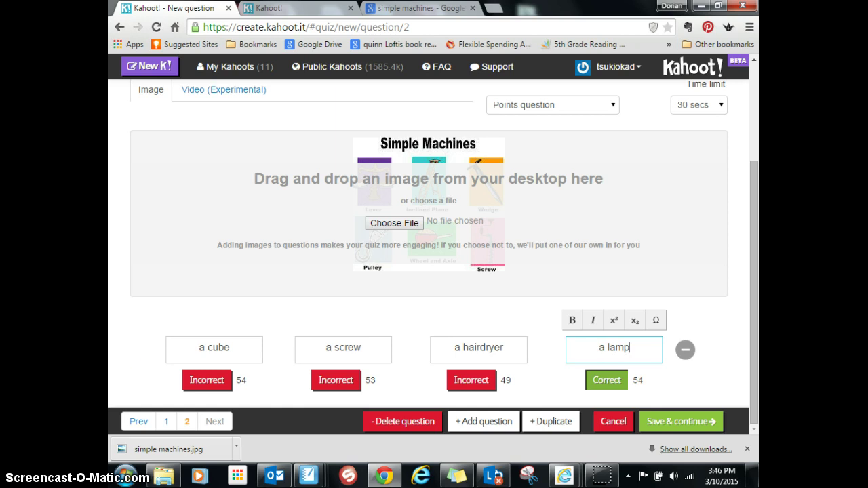
click(345, 378)
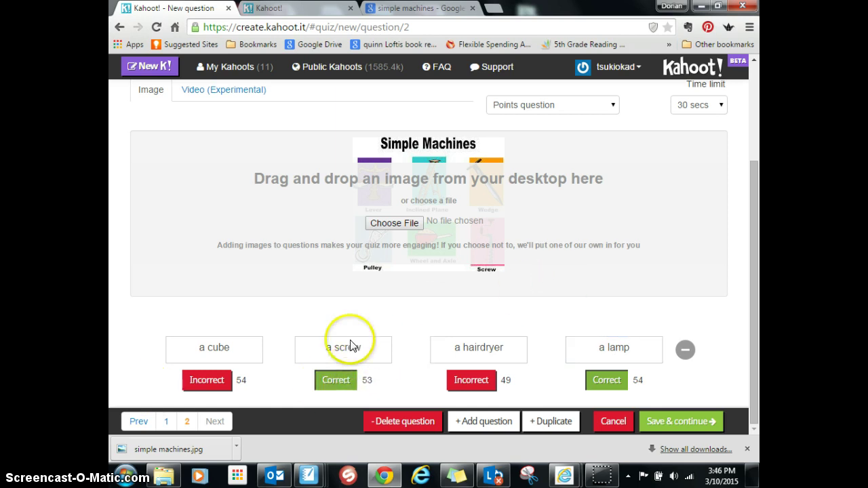
Step: Save both questions and keep the quiz's privacy set to Public
click(676, 422)
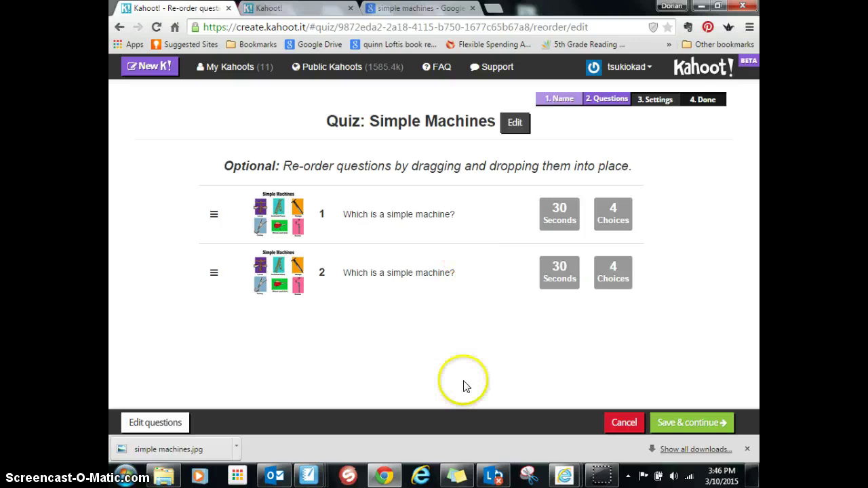
click(695, 415)
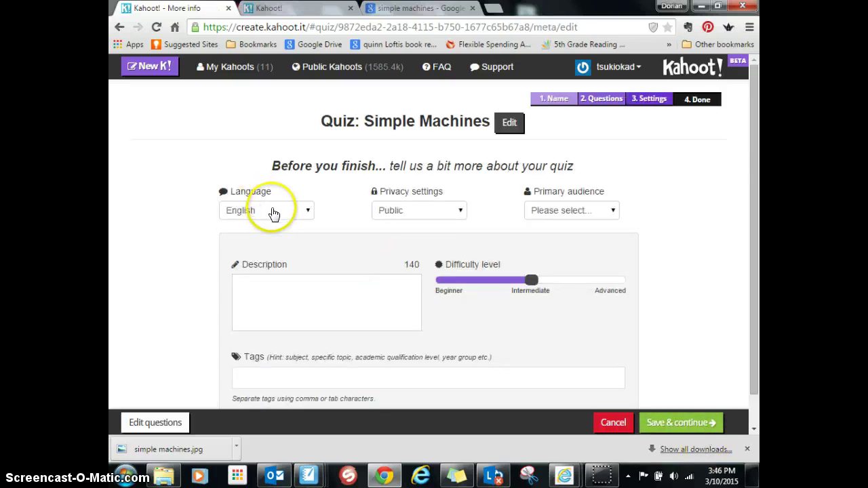
click(413, 218)
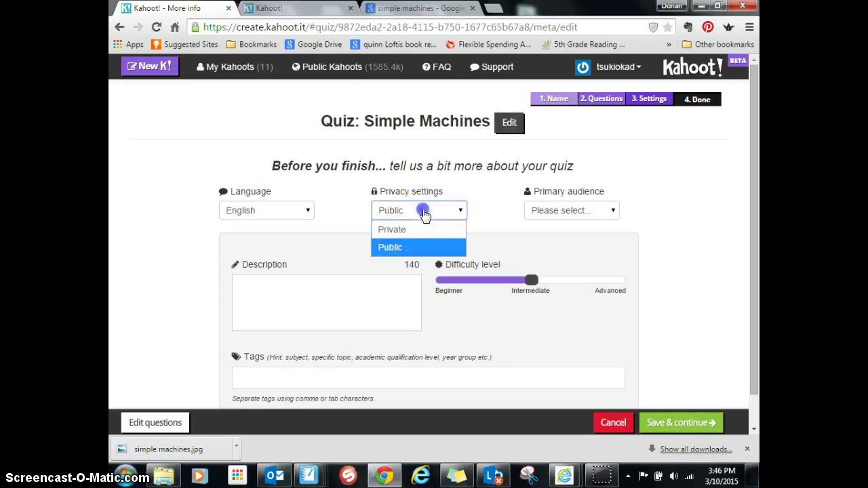
click(419, 247)
Step: Set the primary audience to School and difficulty to Beginner, then save the settings
click(570, 212)
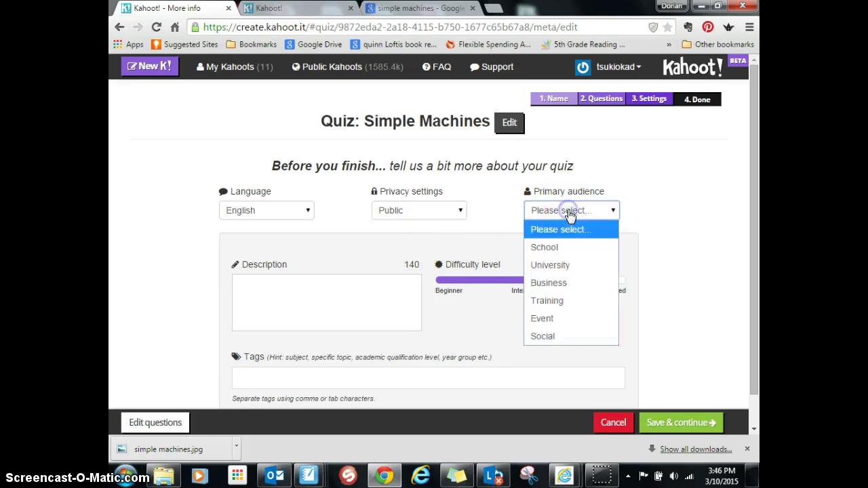
click(559, 249)
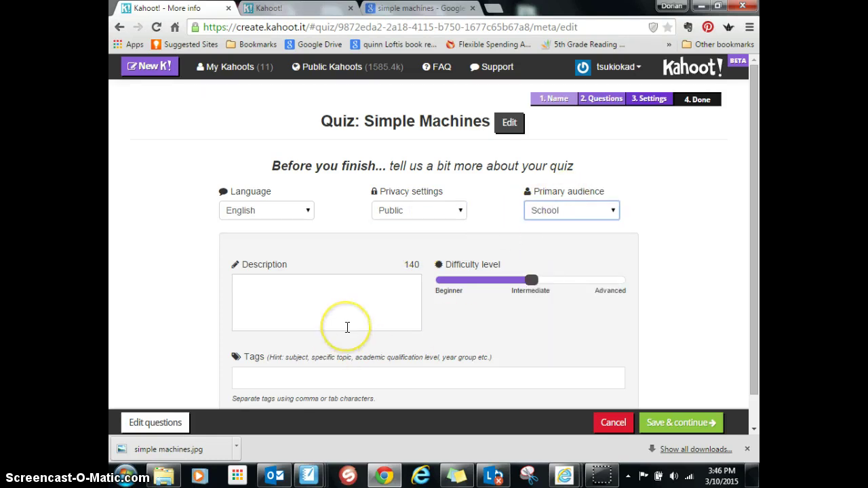
click(591, 334)
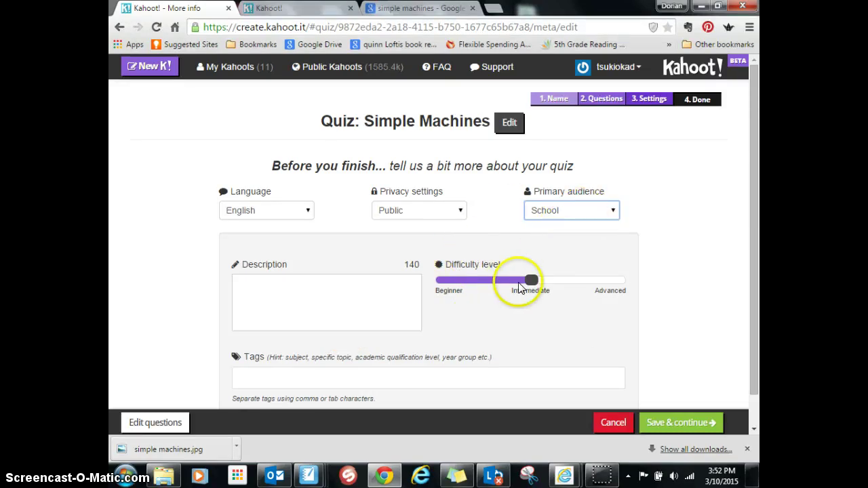
drag(542, 282, 457, 293)
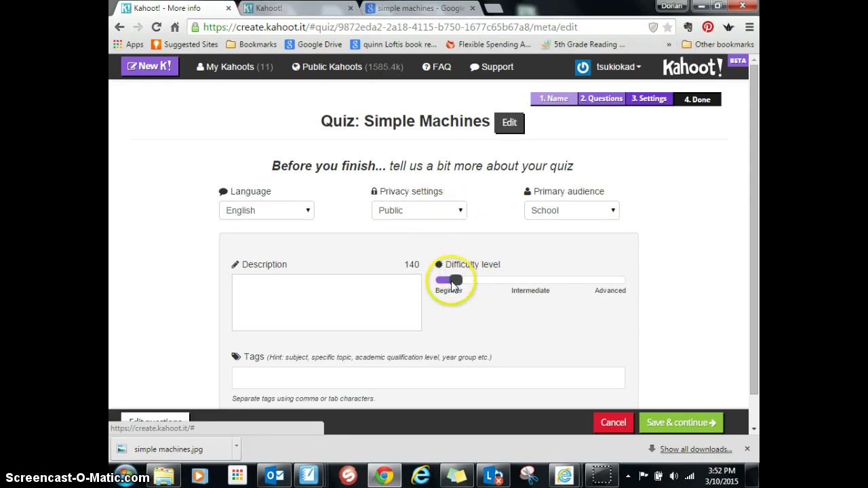
click(677, 423)
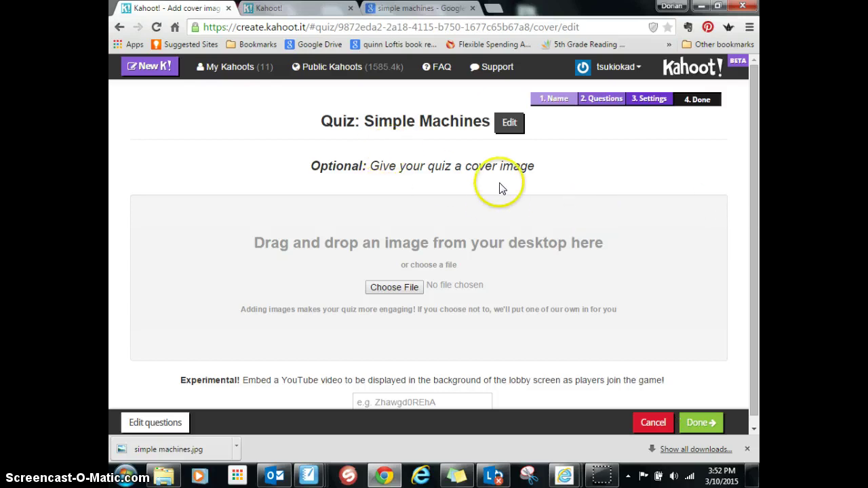
Step: Find the 'simple machines' picture through a Desktop search and upload it as the cover image
click(408, 289)
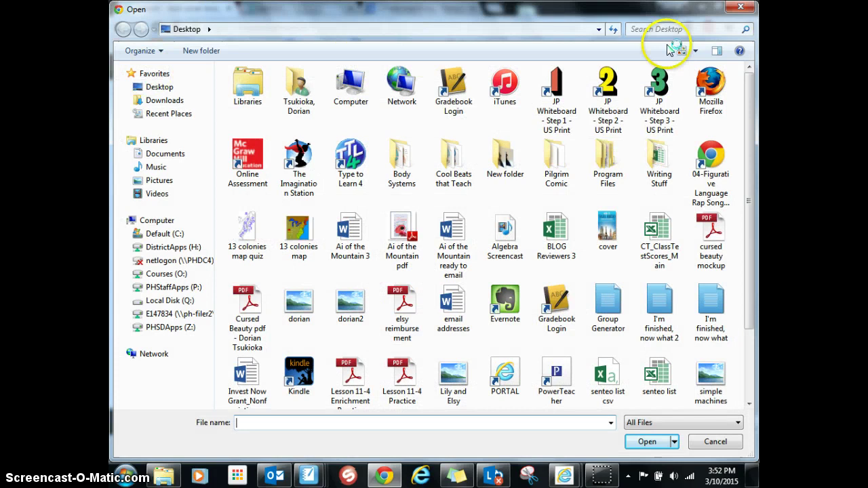
click(673, 30)
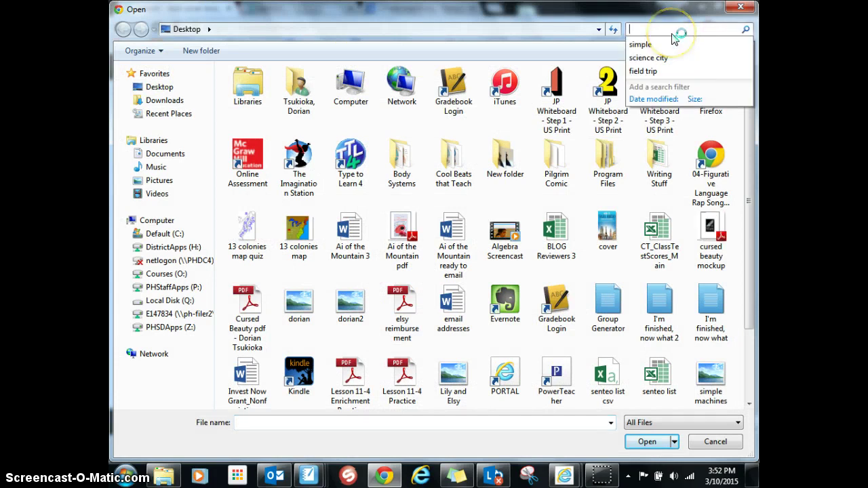
text(s)
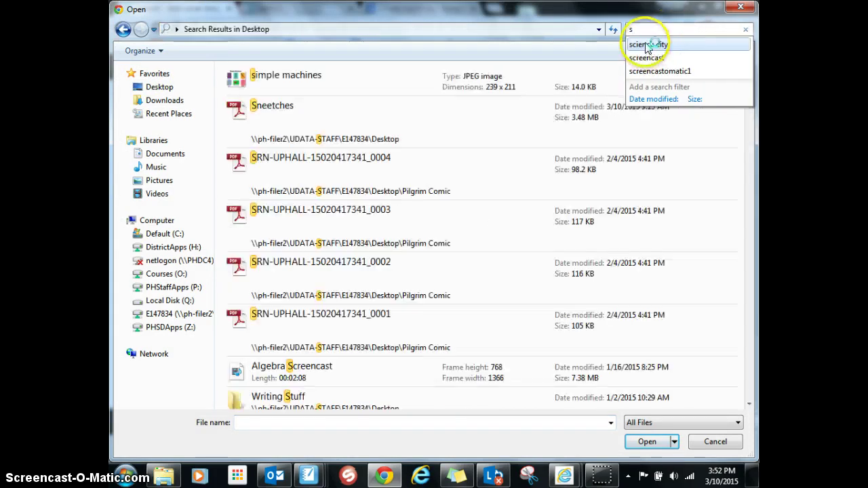
click(228, 84)
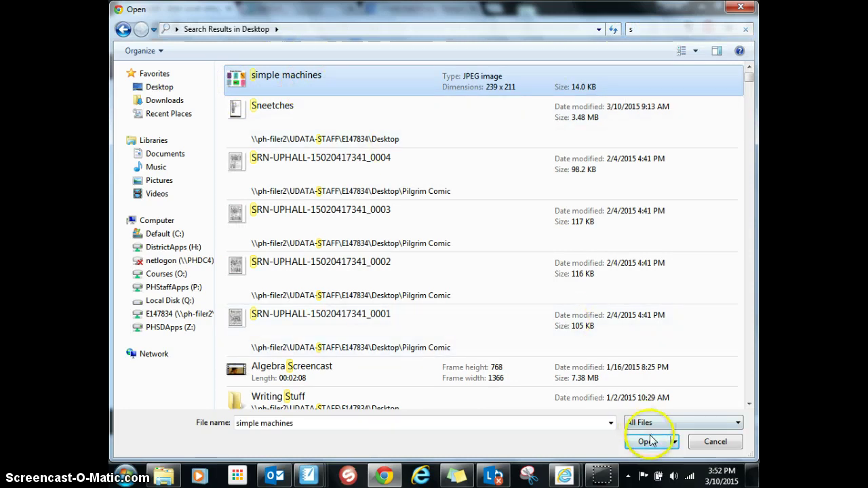
click(647, 442)
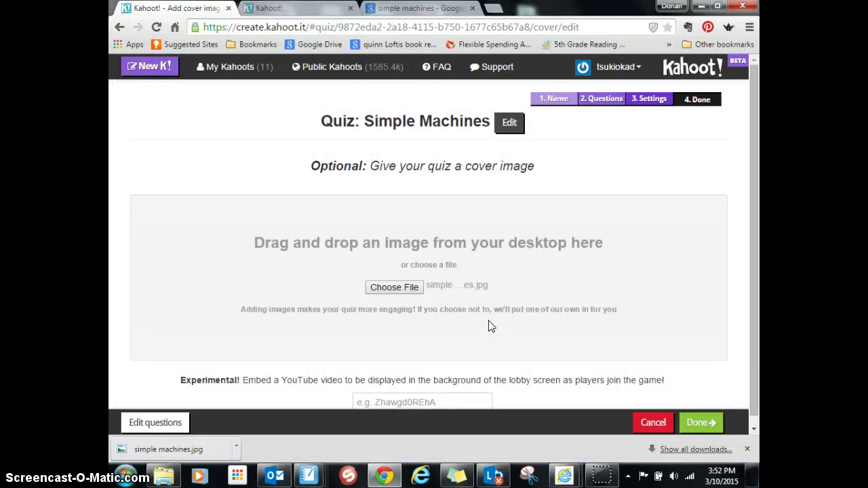
Step: Finish the Simple Machines quiz and choose Play now to open its launch page in a new tab
click(699, 423)
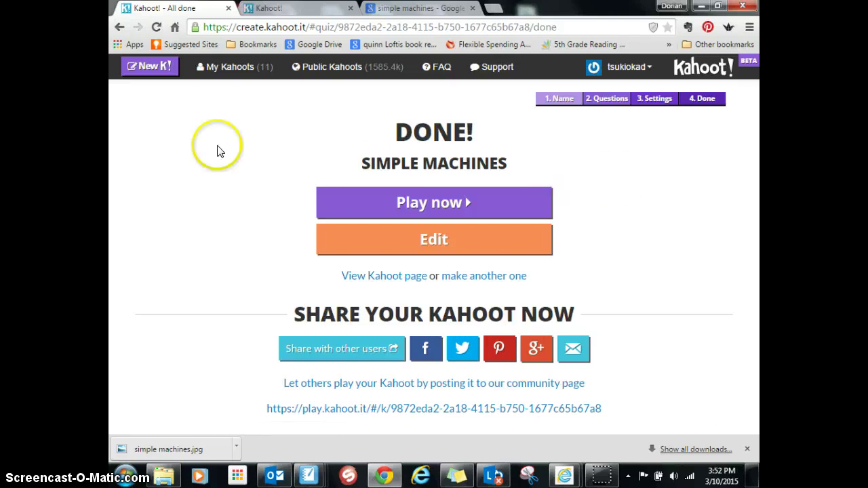
click(312, 11)
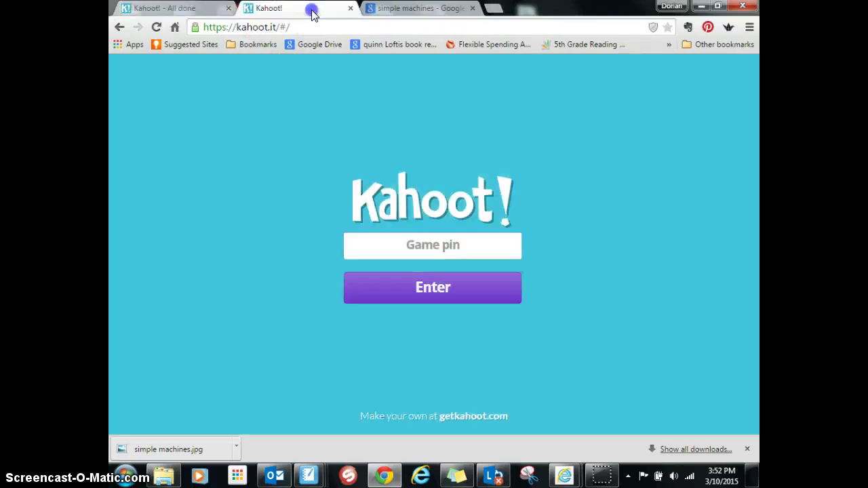
click(155, 10)
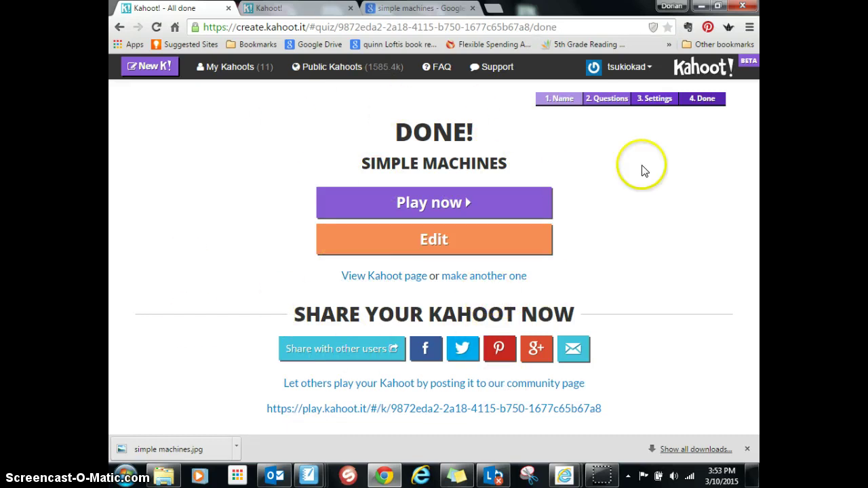
click(295, 10)
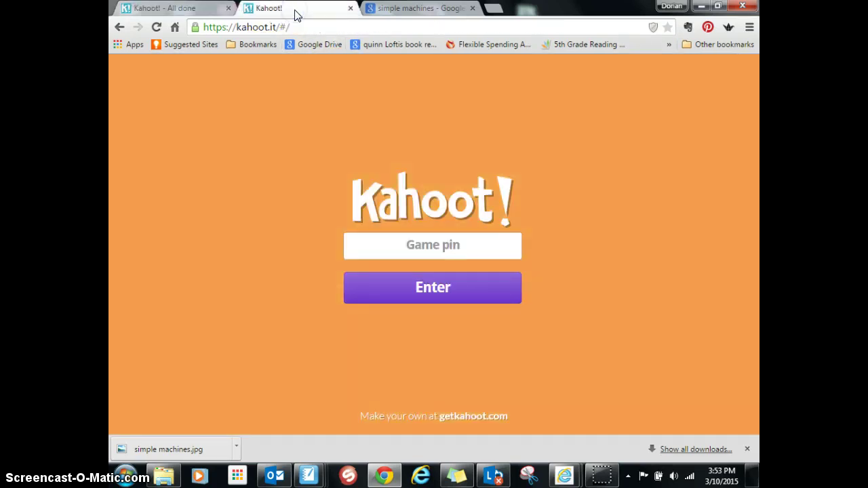
click(182, 9)
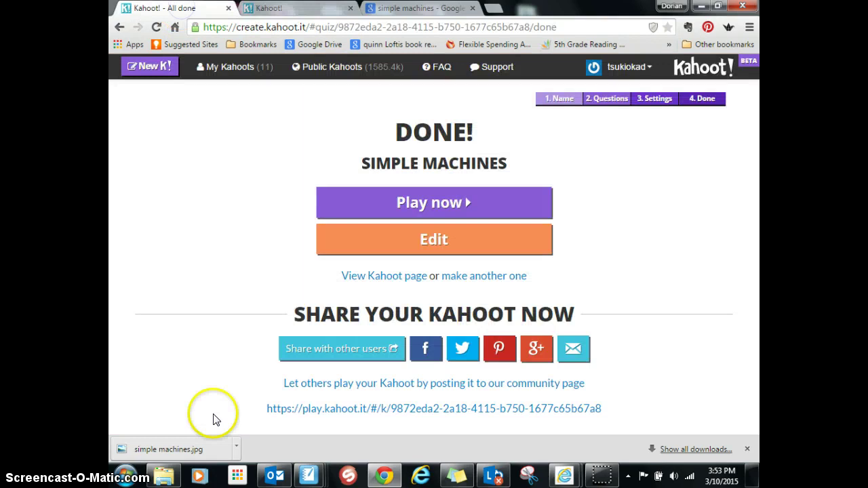
click(435, 197)
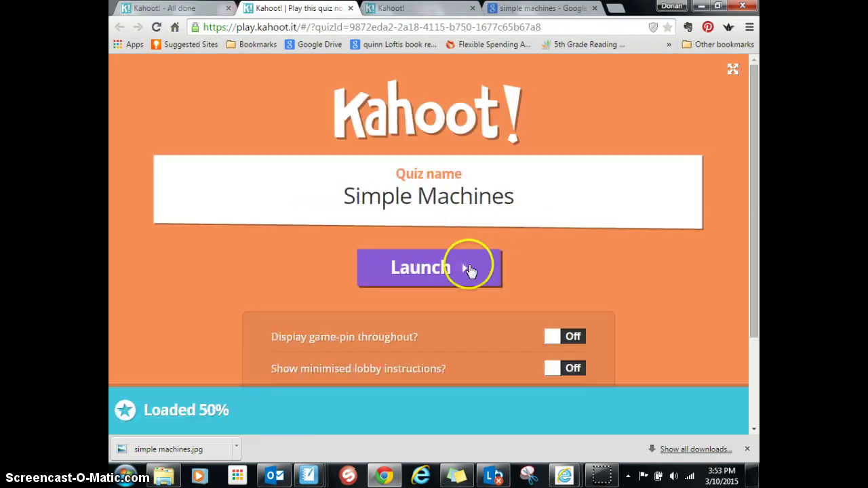
Step: Launch the game lobby, note game pin 429661, and go to the kahoot.it pin field
click(444, 274)
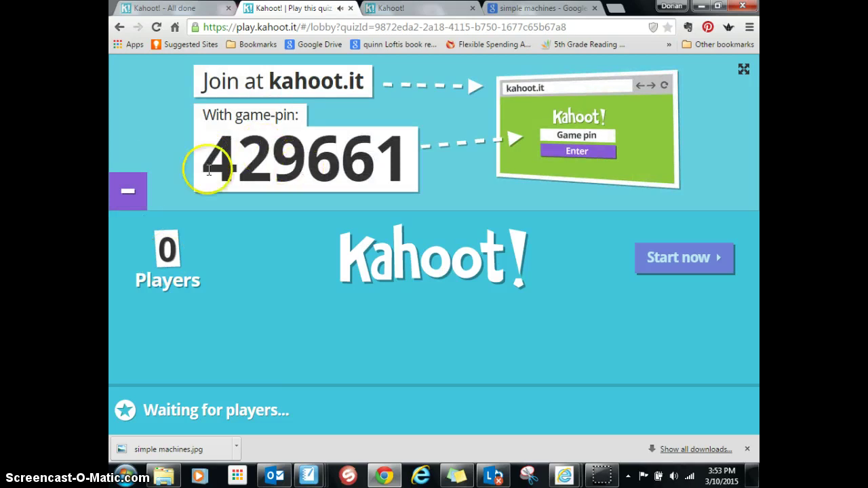
drag(203, 163, 406, 180)
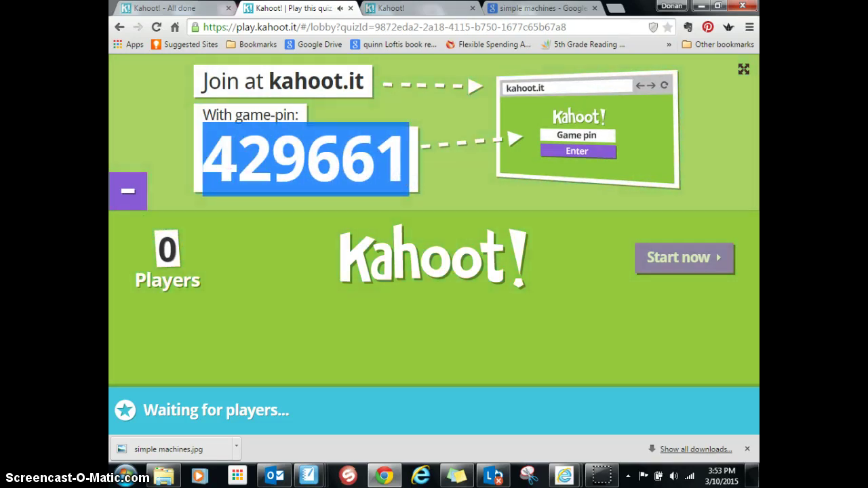
click(388, 8)
click(404, 242)
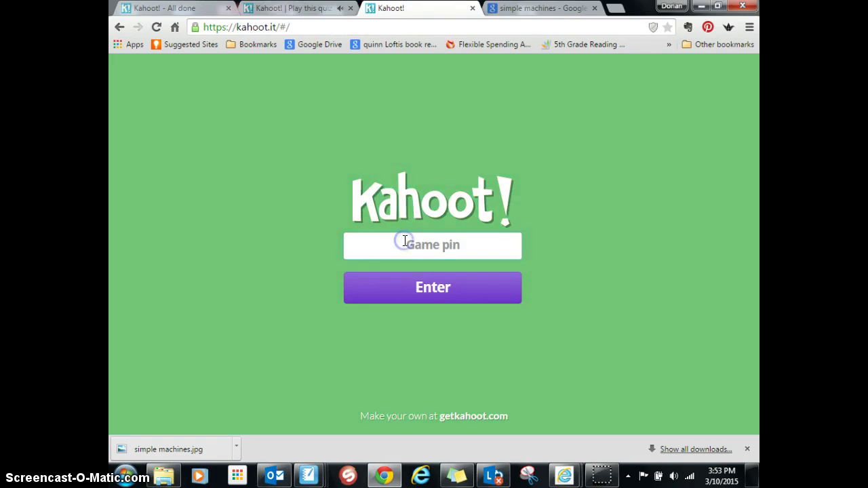
Step: Join game 429661 under a test nickname, then kick that player from the host lobby
click(430, 288)
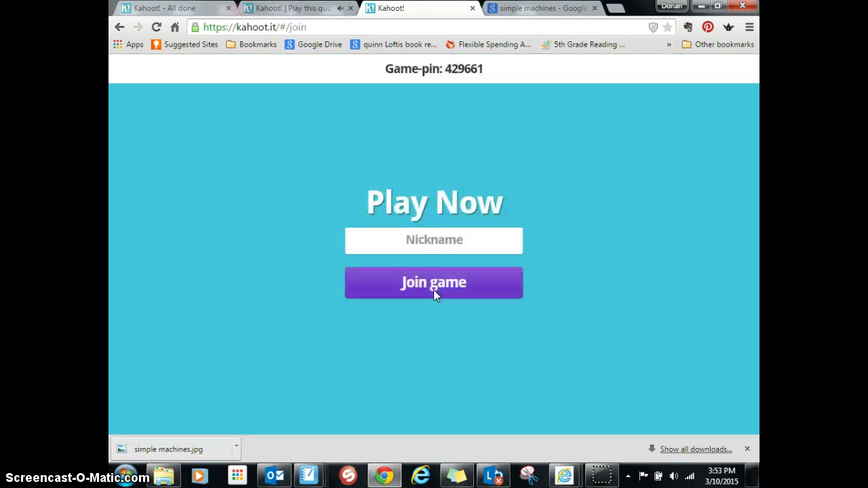
click(465, 242)
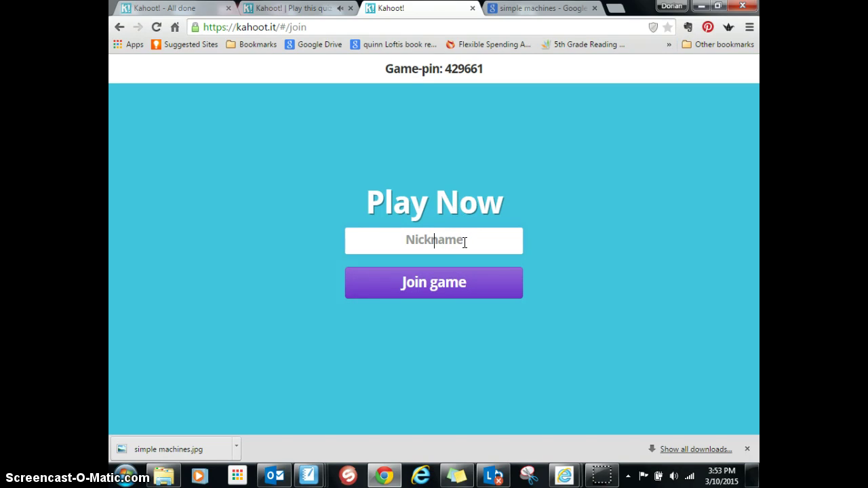
text(Dorian)
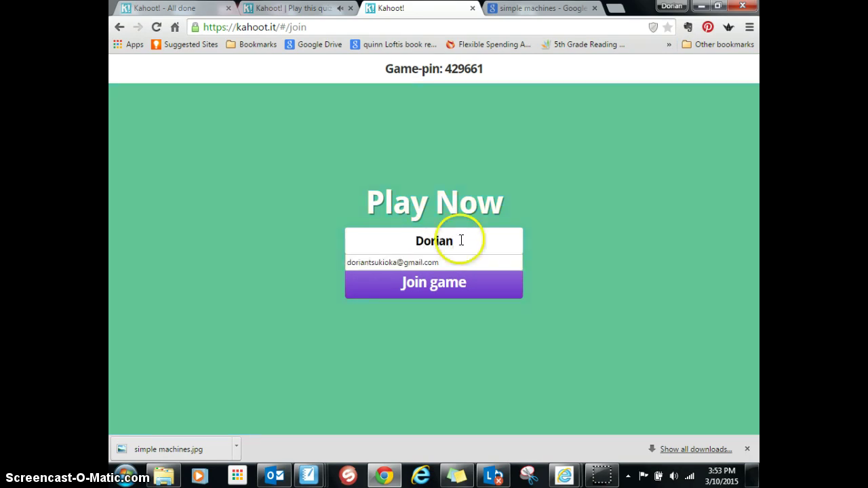
click(458, 286)
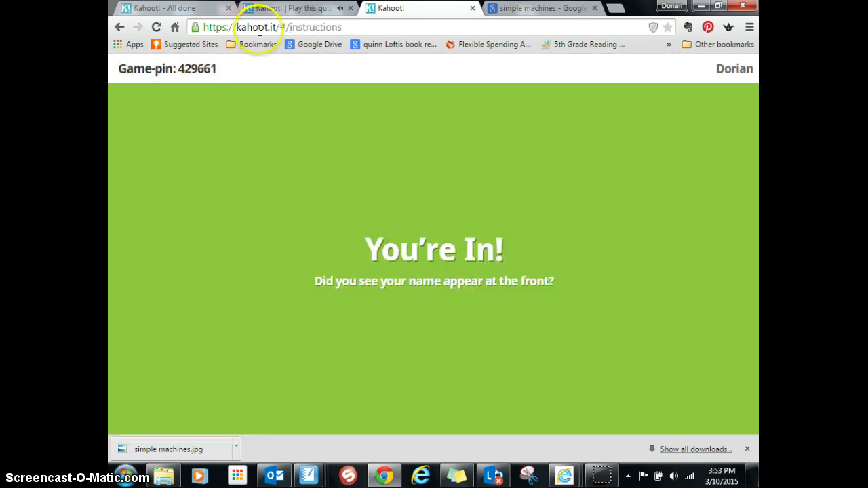
click(296, 10)
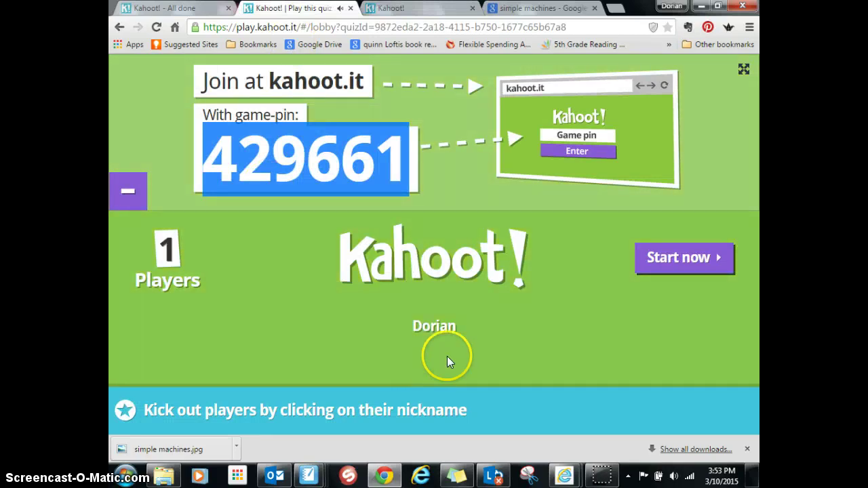
click(438, 325)
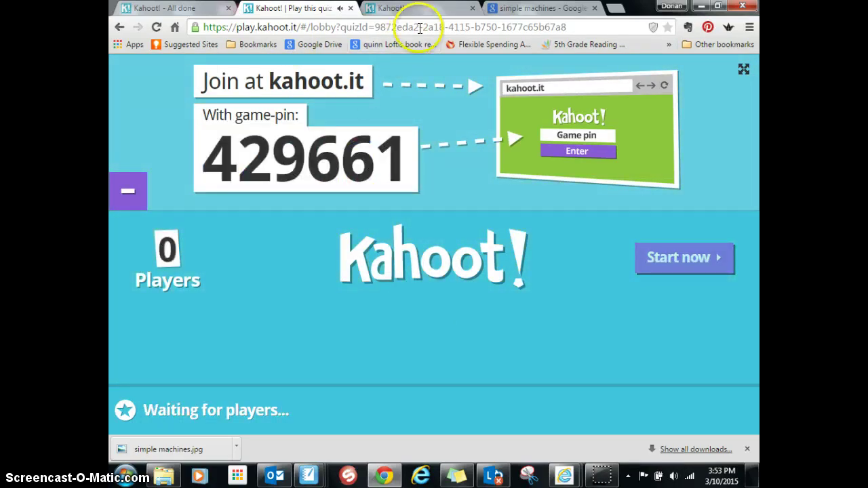
Step: On the kicked player's page, type and edit a name in the game pin field, then select it
click(435, 11)
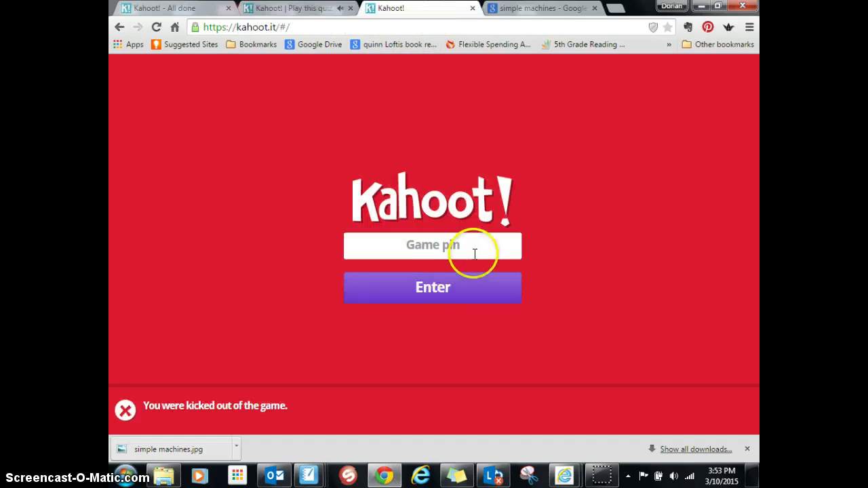
click(424, 251)
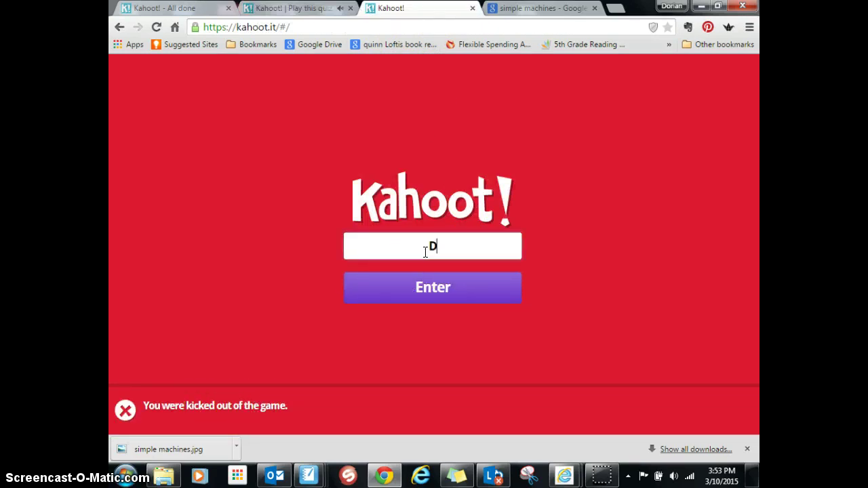
click(435, 290)
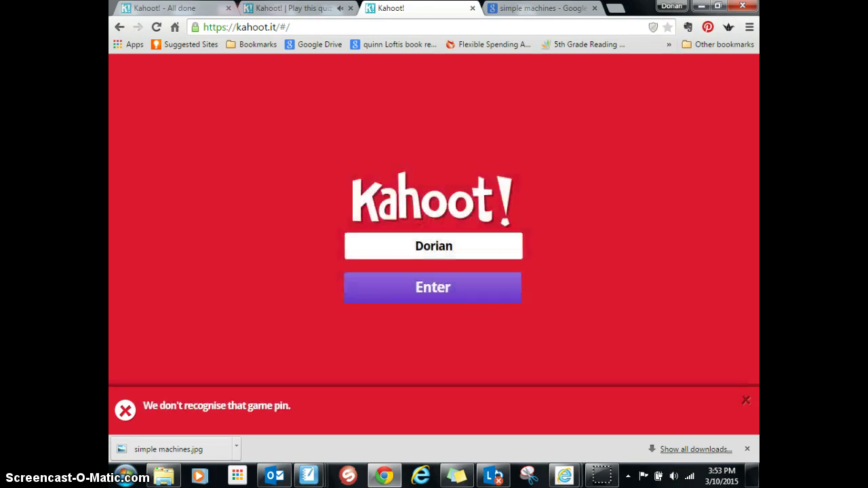
click(427, 290)
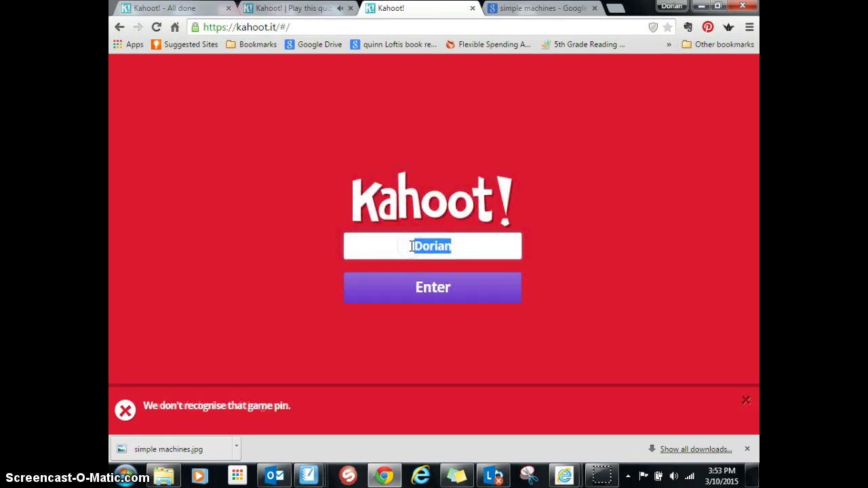
text(DORIAN)
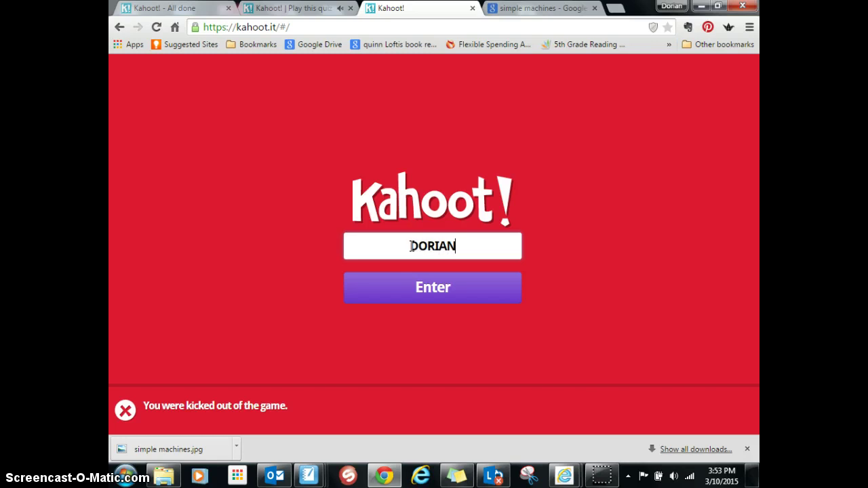
key(Caps_Lock)
click(439, 291)
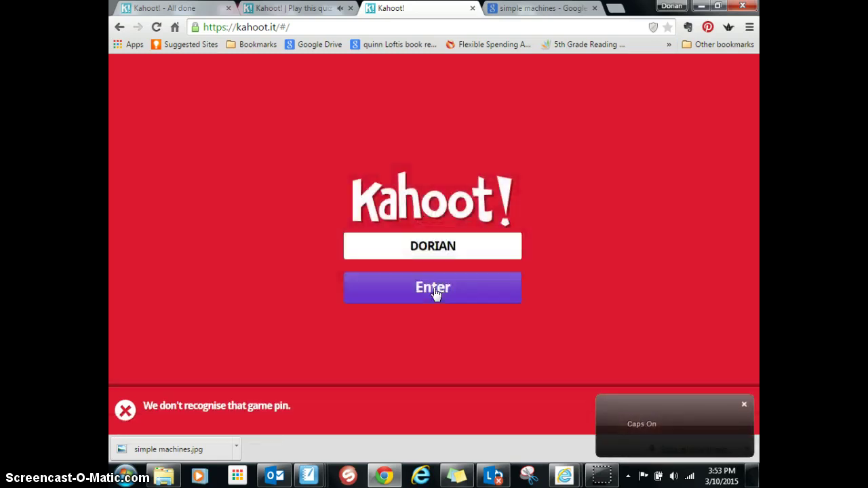
drag(481, 234, 429, 245)
key(BackSpace)
text(RIE)
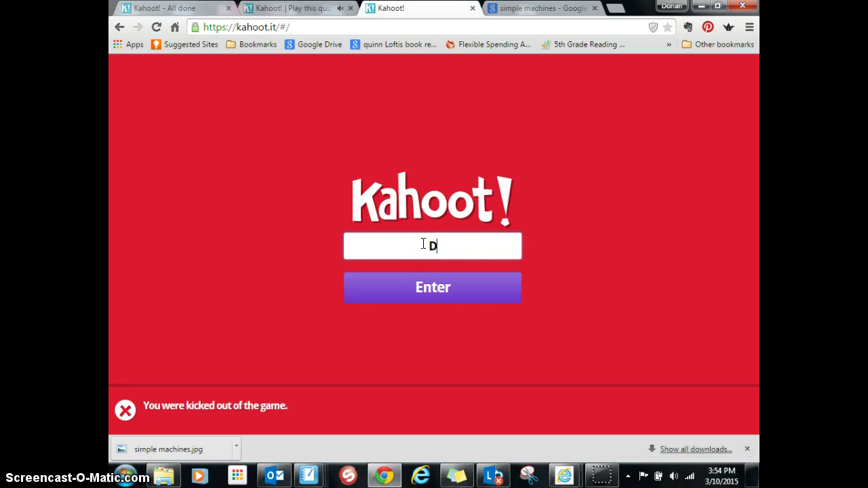
key(Caps_Lock)
text(e)
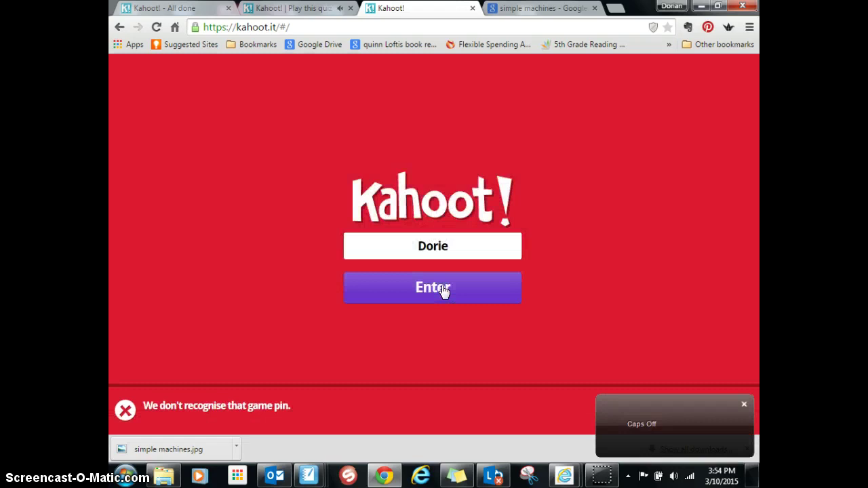
double_click(386, 246)
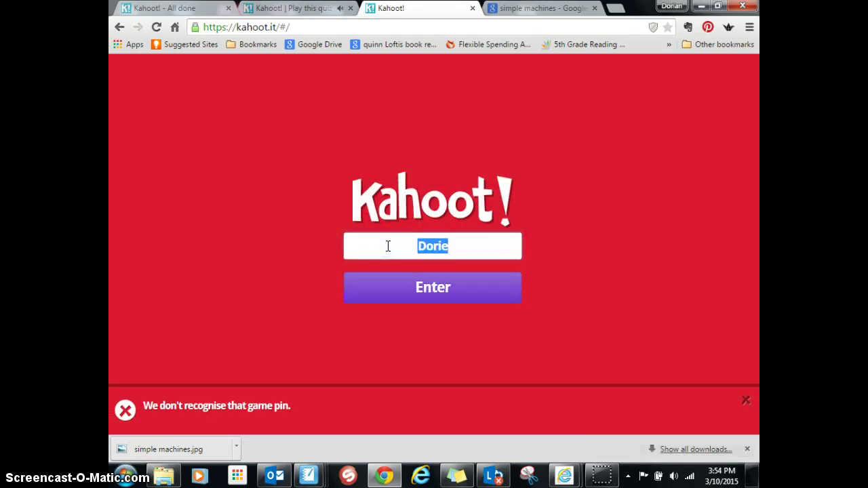
Step: Enter pin 429661, rejoin with the test nickname, and start the game from the host lobby
text(429661)
click(444, 297)
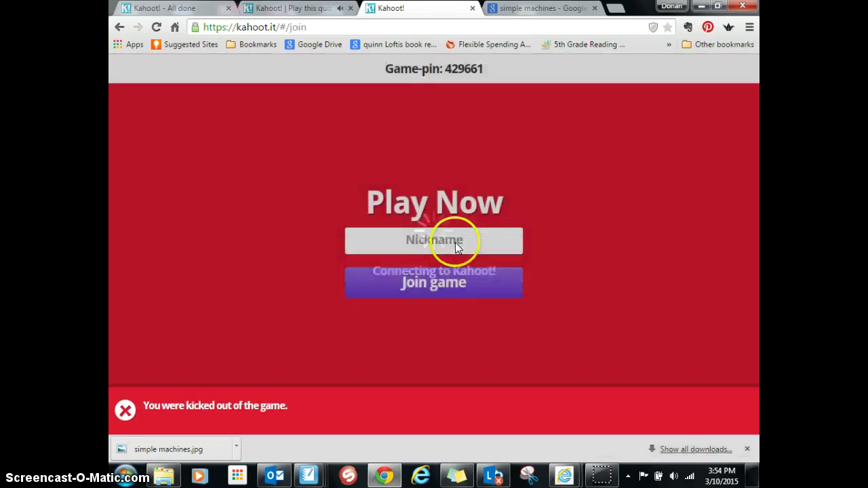
text(Dpori)
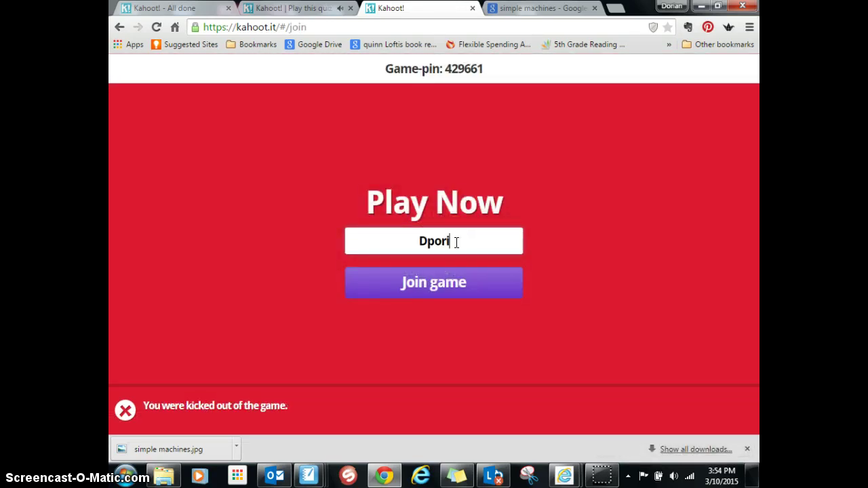
key(BackSpace)
key(BackSpace)
text(orian)
click(447, 290)
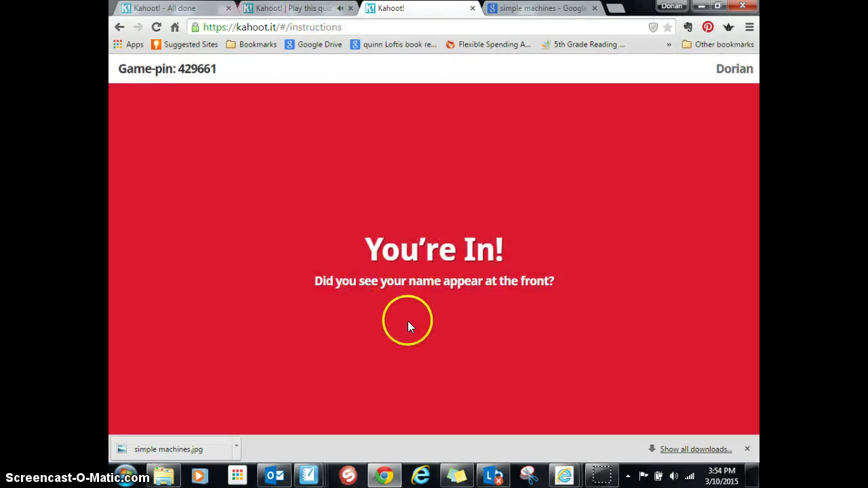
click(302, 8)
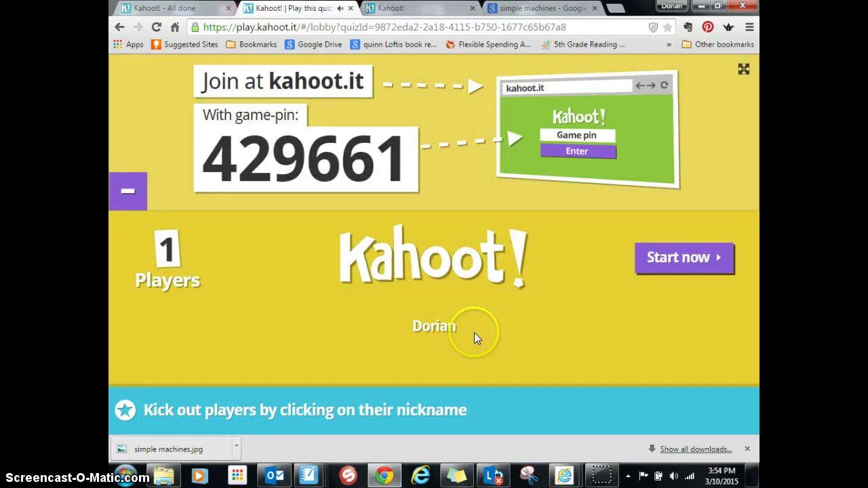
click(684, 256)
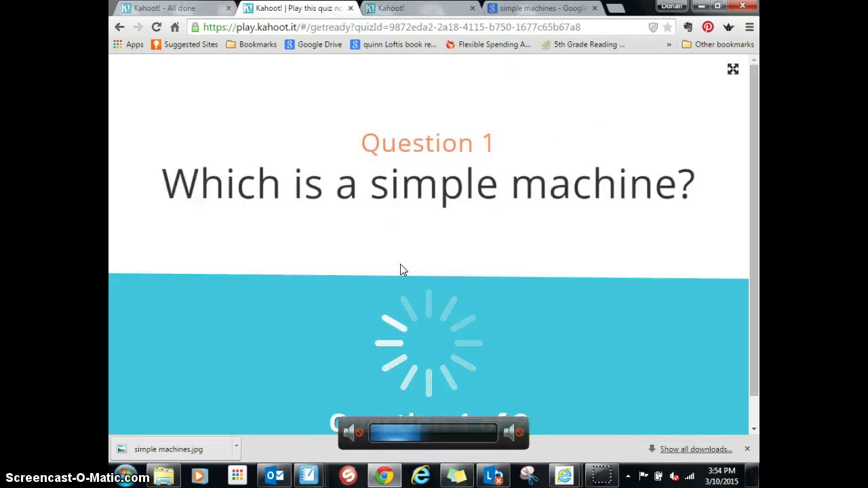
Step: Answer Question 1 with 'a brick' as the player, then advance to the 0-point scoreboard
click(499, 247)
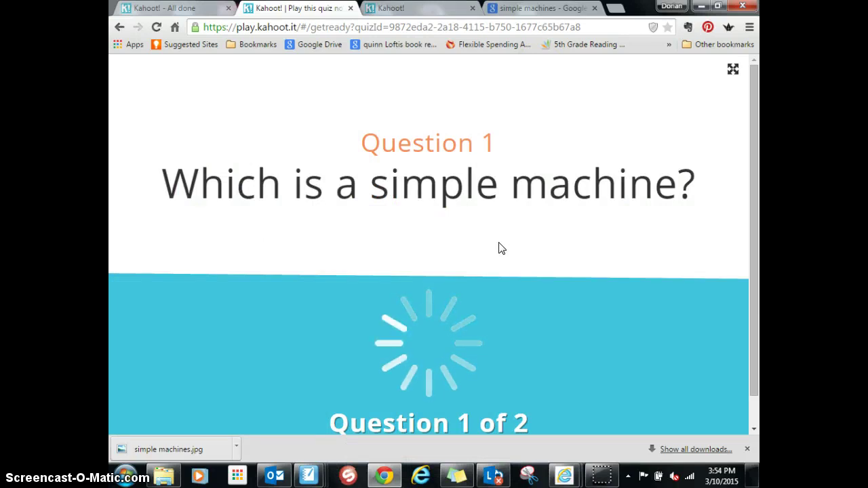
click(507, 301)
click(417, 182)
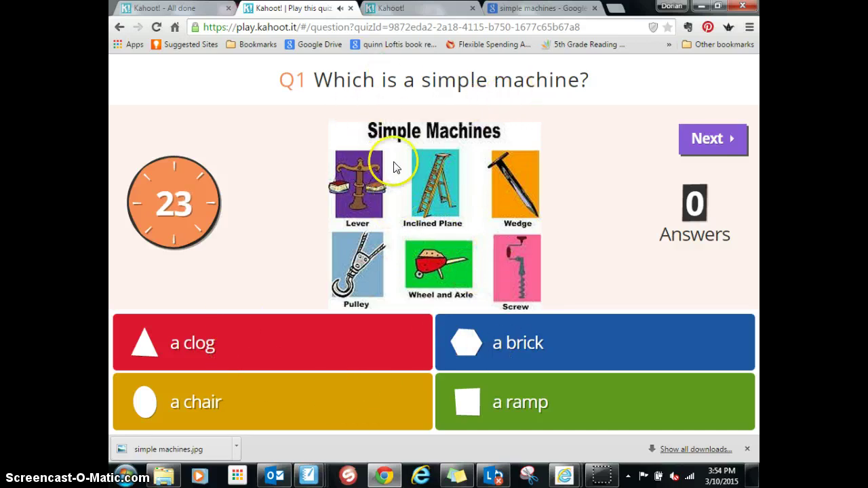
click(435, 10)
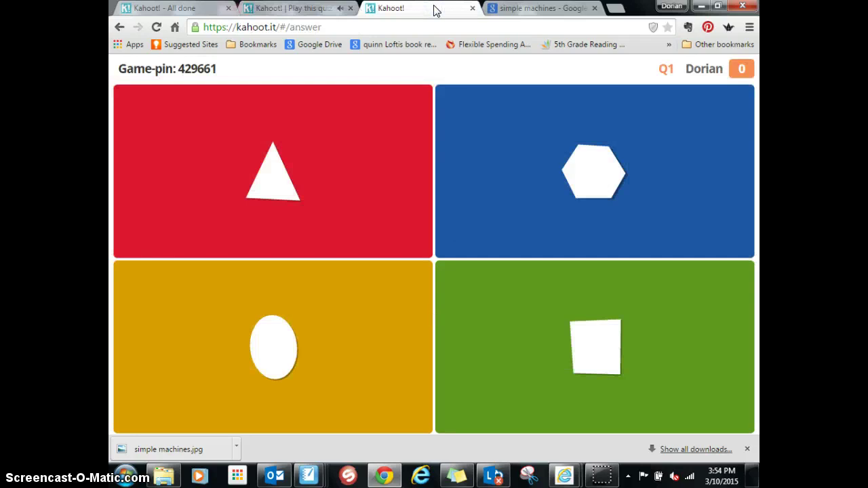
click(309, 10)
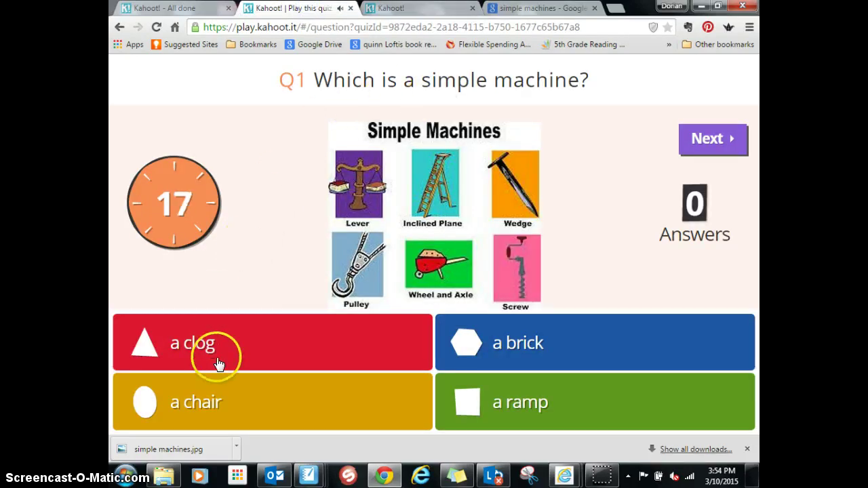
click(391, 9)
click(540, 126)
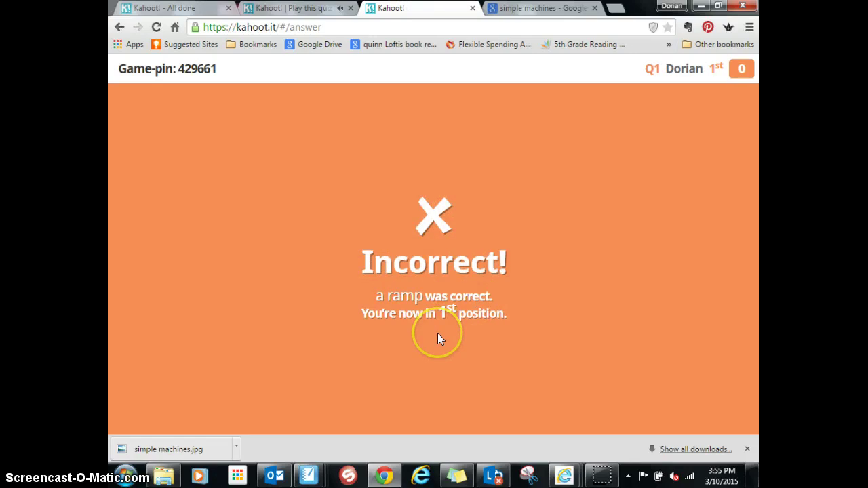
click(299, 8)
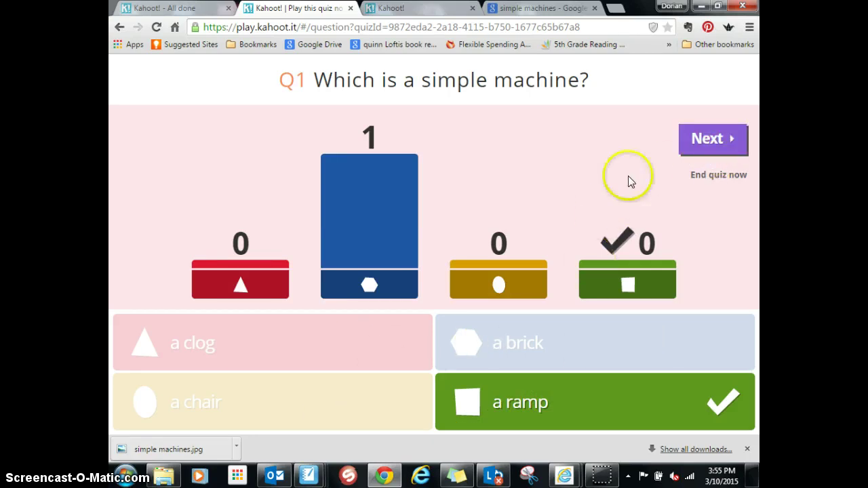
click(710, 145)
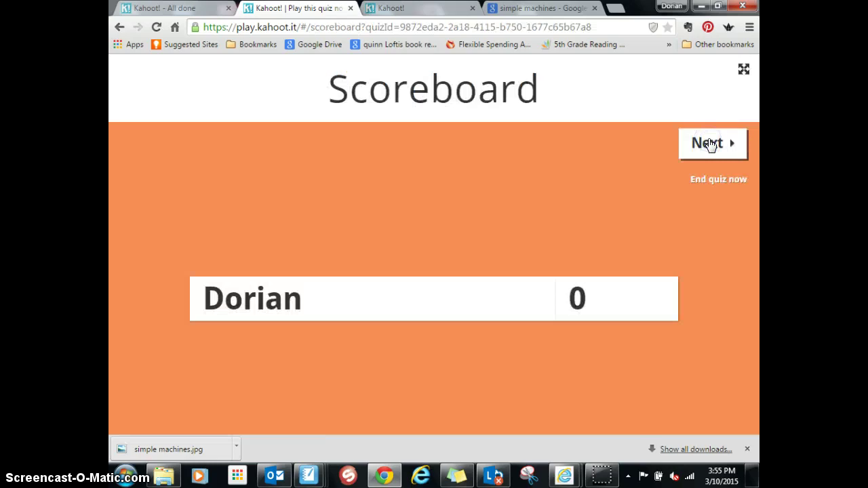
Step: Advance from the scoreboard to Question 2
click(710, 145)
click(310, 241)
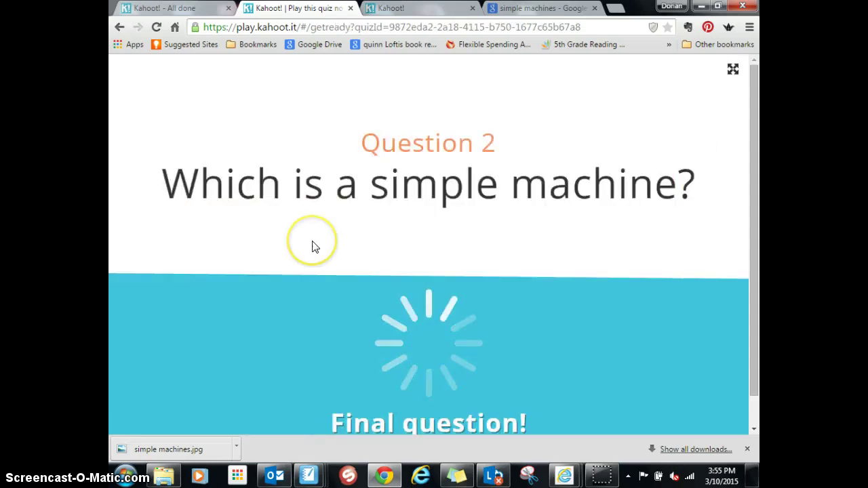
click(317, 273)
click(489, 440)
click(232, 394)
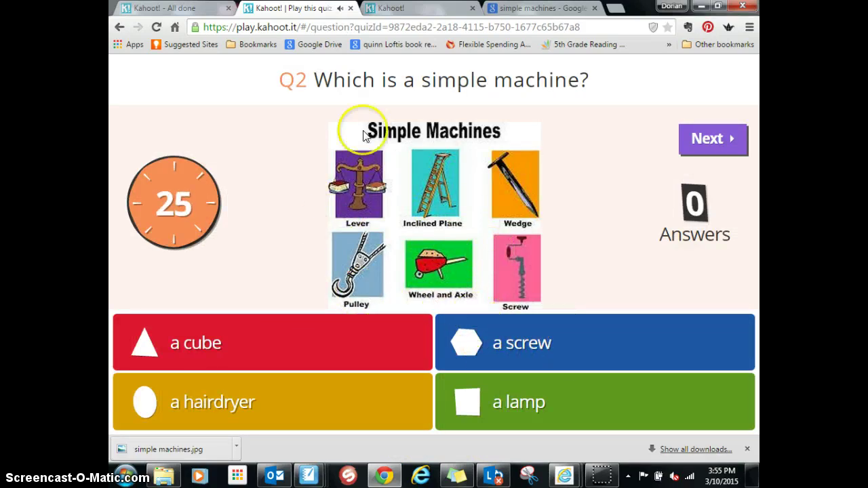
Step: Answer Question 2 with 'a screw' for 883 points and end the game on the winner
click(417, 8)
click(568, 180)
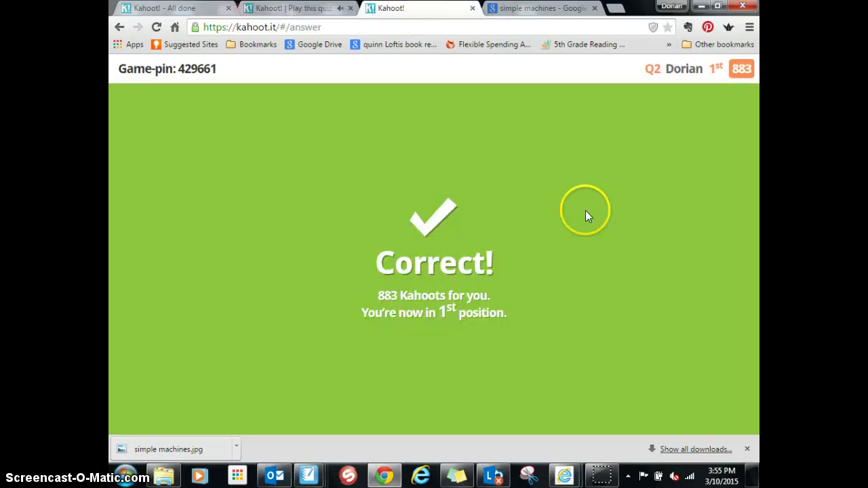
click(291, 7)
click(710, 140)
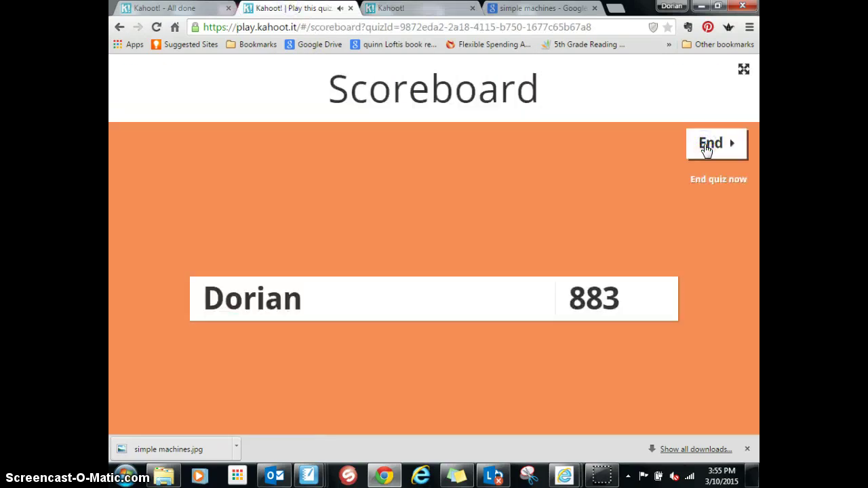
click(707, 148)
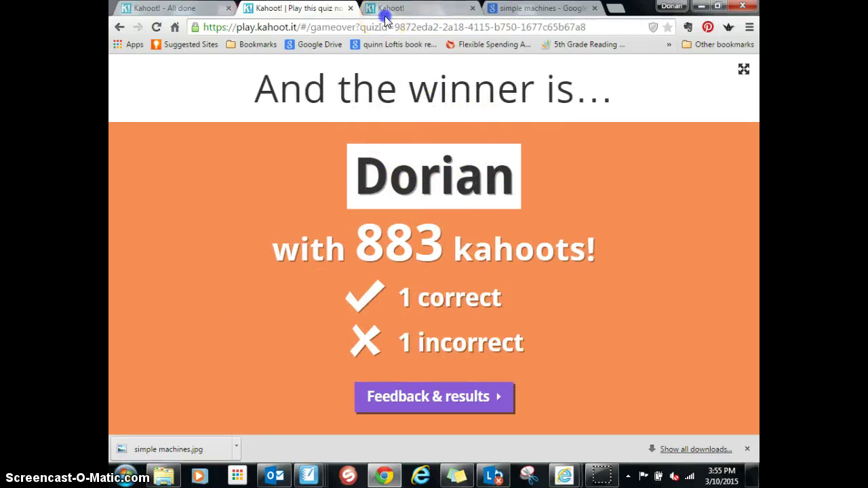
Step: Check the player's game-over ranking, then open Feedback & results on the host screen
click(407, 11)
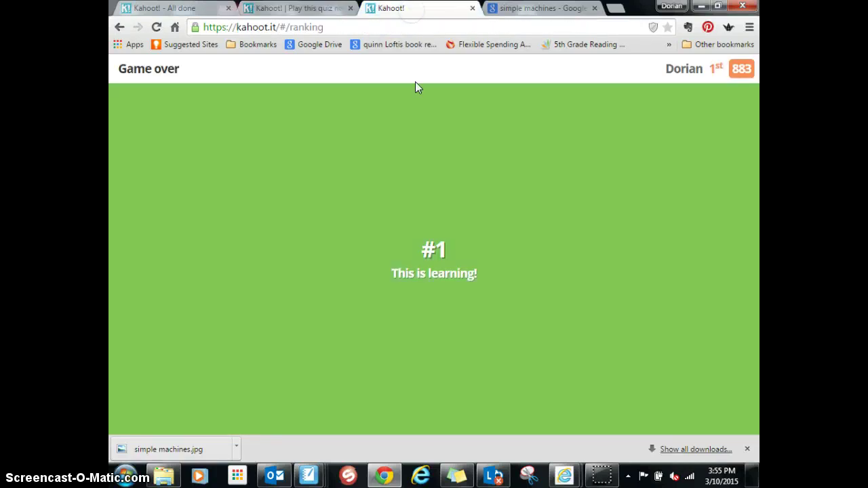
click(324, 8)
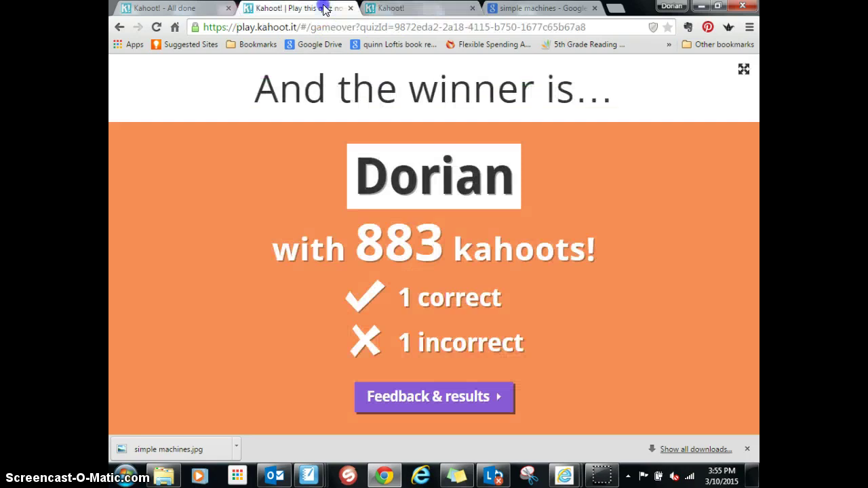
click(455, 397)
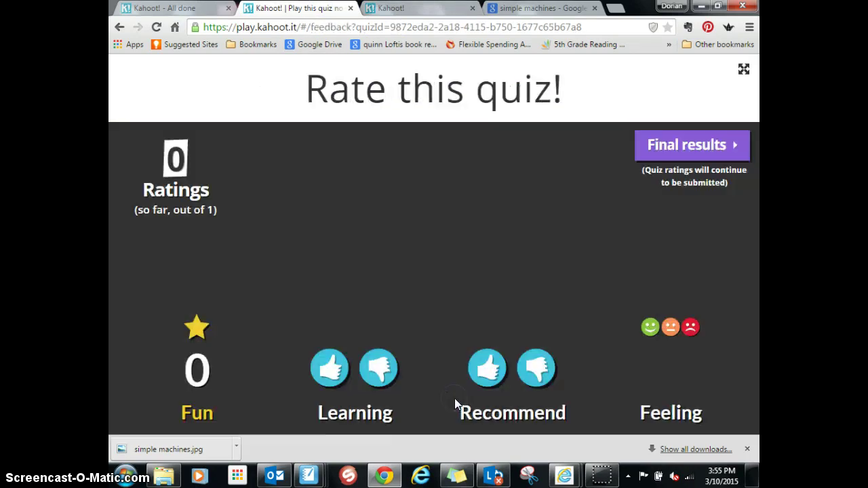
click(330, 364)
click(543, 365)
click(500, 253)
Step: Rate the quiz five stars, thumbs up and a happy face, then show the final scoreboard
click(441, 8)
click(486, 243)
click(505, 209)
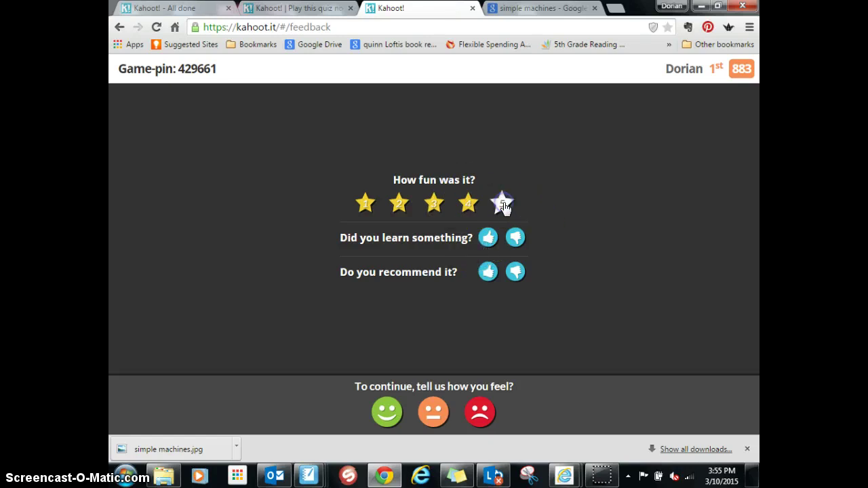
click(491, 241)
click(387, 411)
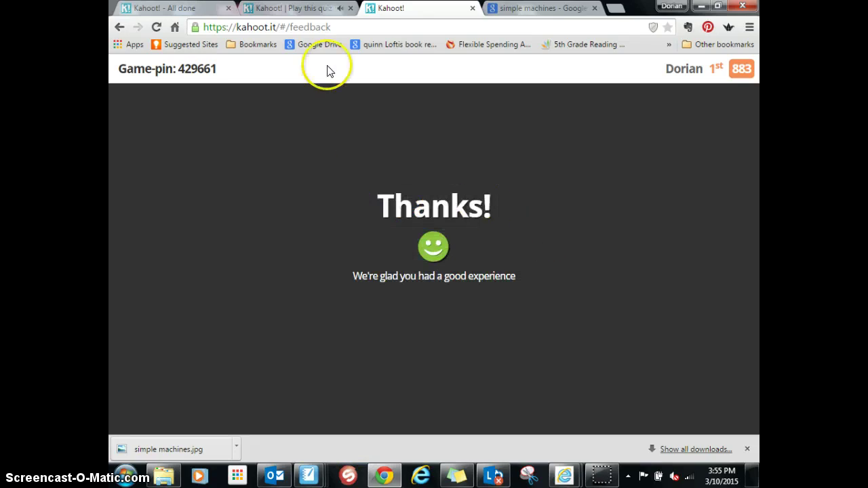
click(304, 9)
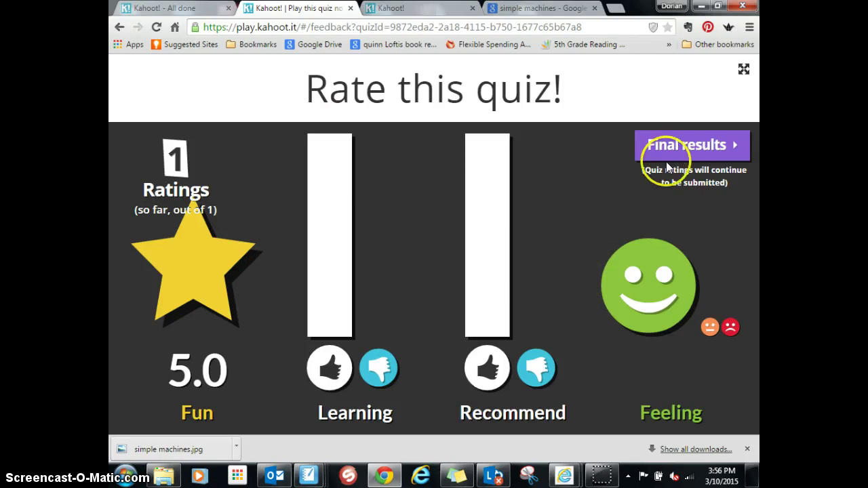
click(696, 145)
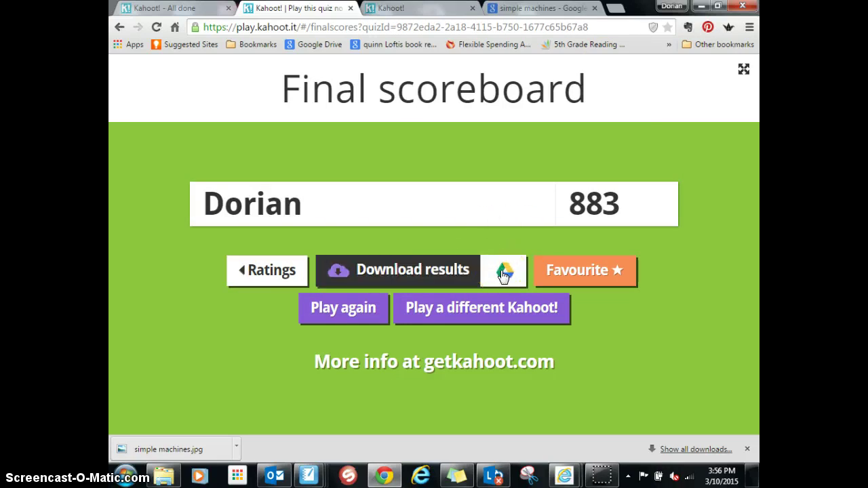
Step: Start a Google Drive save of the results, close its prompts, and download the results as .xls
click(503, 273)
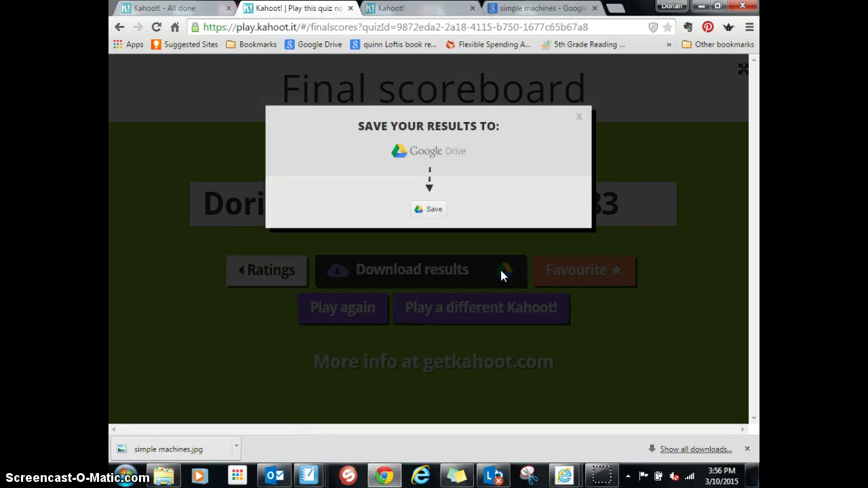
click(428, 209)
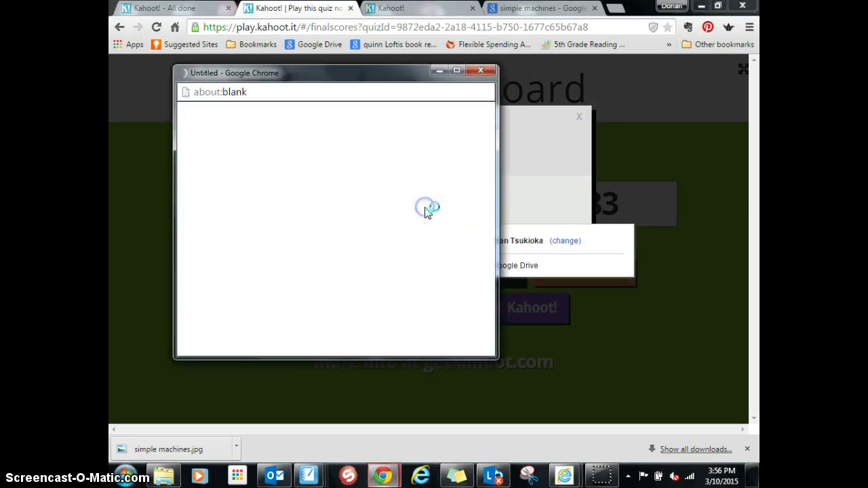
click(483, 72)
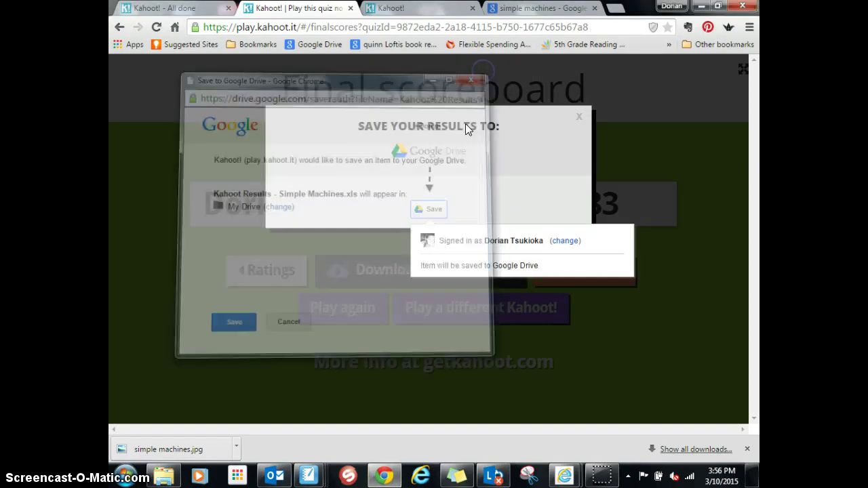
click(504, 269)
mouse_move(430, 209)
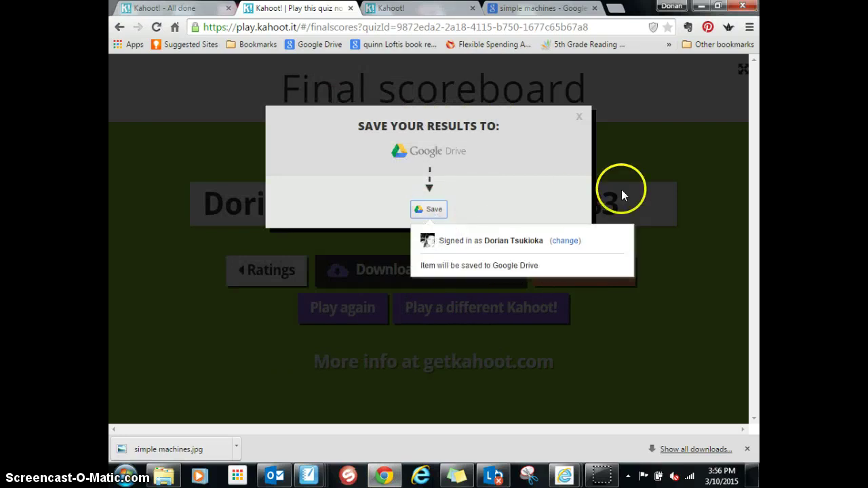
click(575, 119)
click(388, 270)
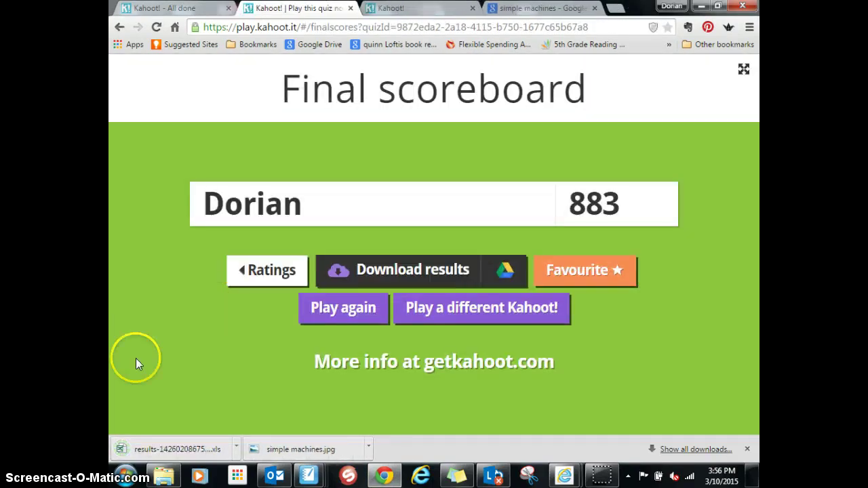